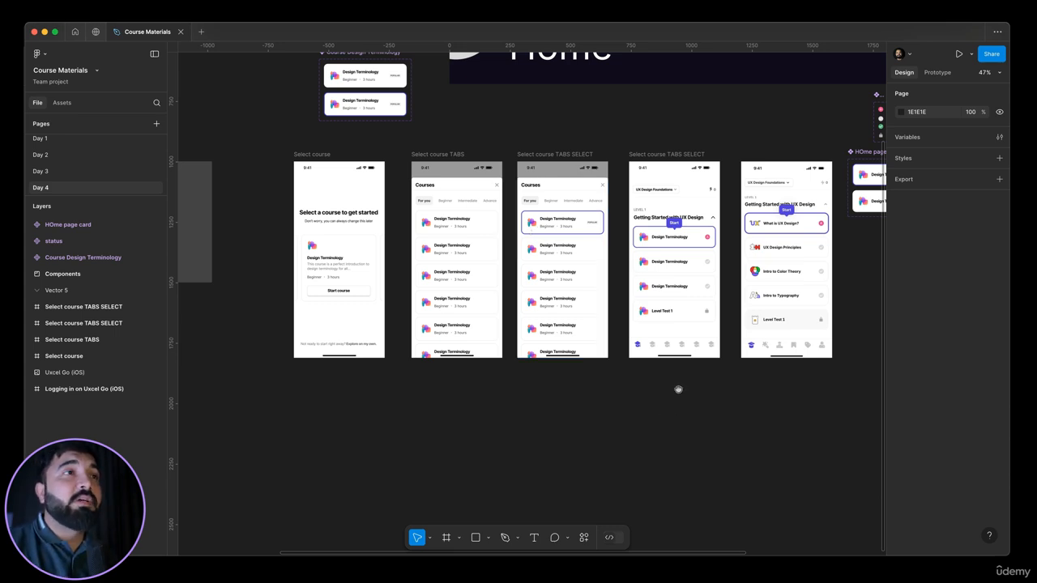
Examine the recreated home screen beside its reference screenshot, including the row of icons in its bottom navigation bar.
scroll(648, 324, "right", 2)
scroll(620, 261, "up", 5)
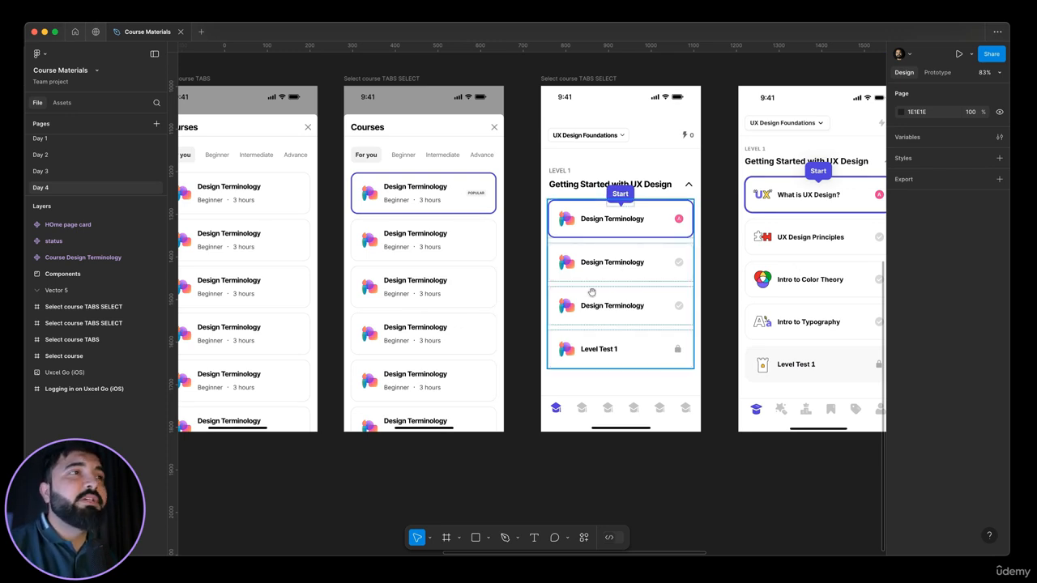
scroll(500, 259, "down", 2)
scroll(501, 259, "right", 3)
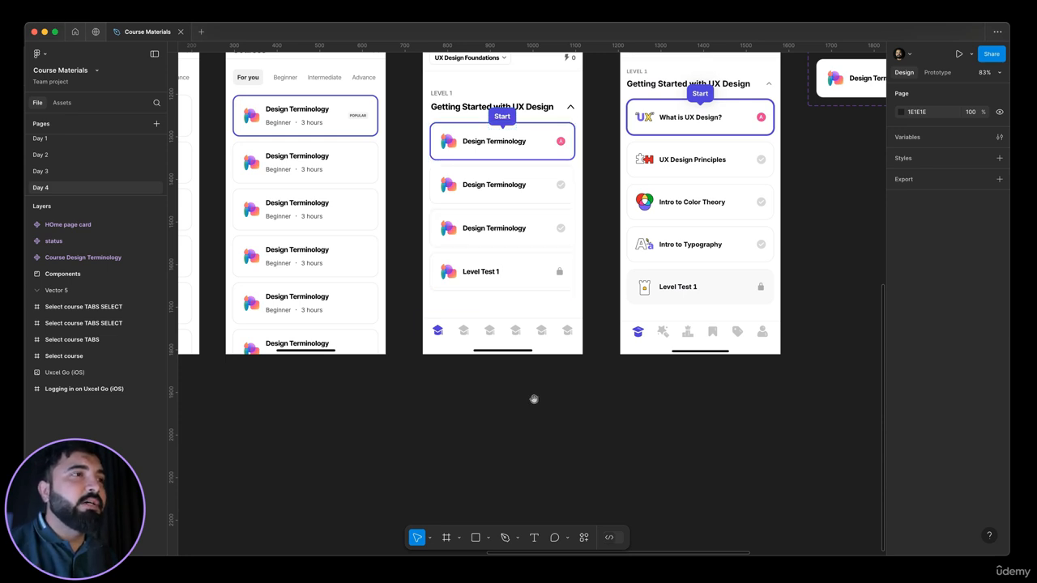
scroll(501, 339, "up", 1)
scroll(501, 339, "up", 5)
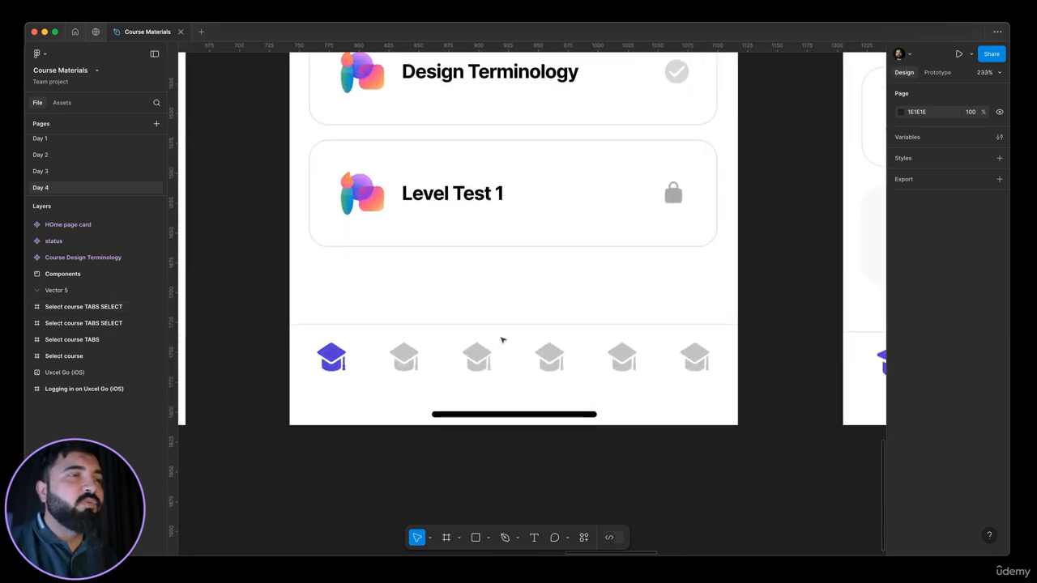
scroll(498, 335, "down", 4)
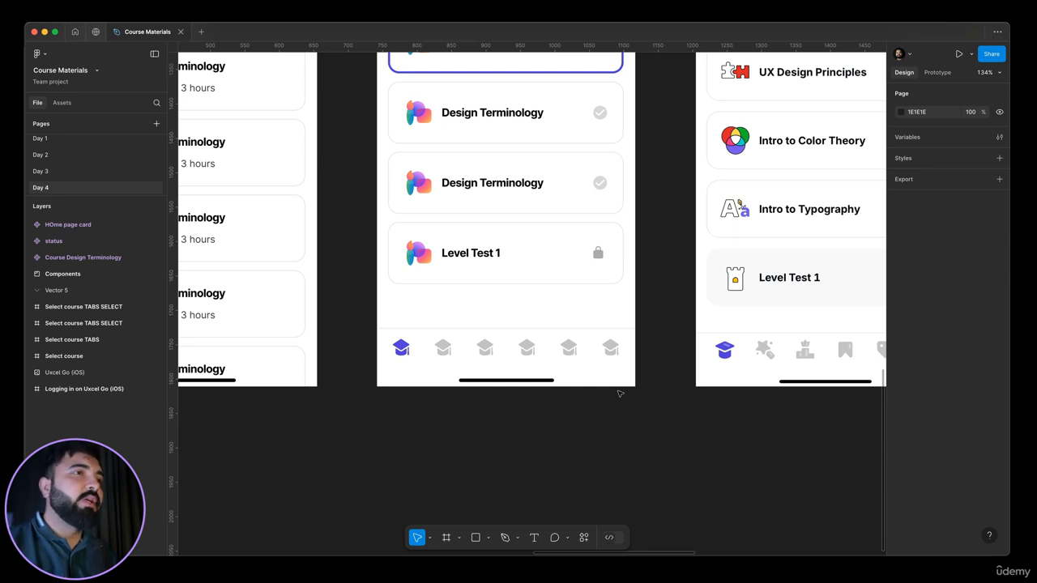
Compare the reference screenshot's six navigation icons with the repeated graduation-cap icons on the recreated home screen.
scroll(648, 394, "left", 3)
scroll(648, 395, "up", 1)
left_click_drag(614, 379, 321, 257)
scroll(561, 262, "up", 4)
scroll(561, 263, "down", 5)
scroll(546, 259, "up", 5)
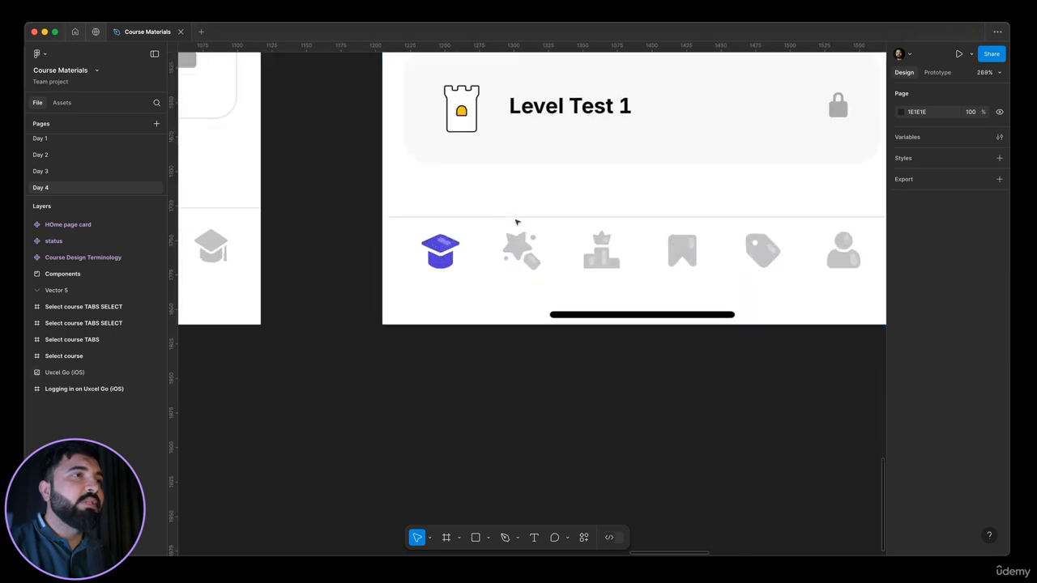
scroll(530, 292, "left", 3)
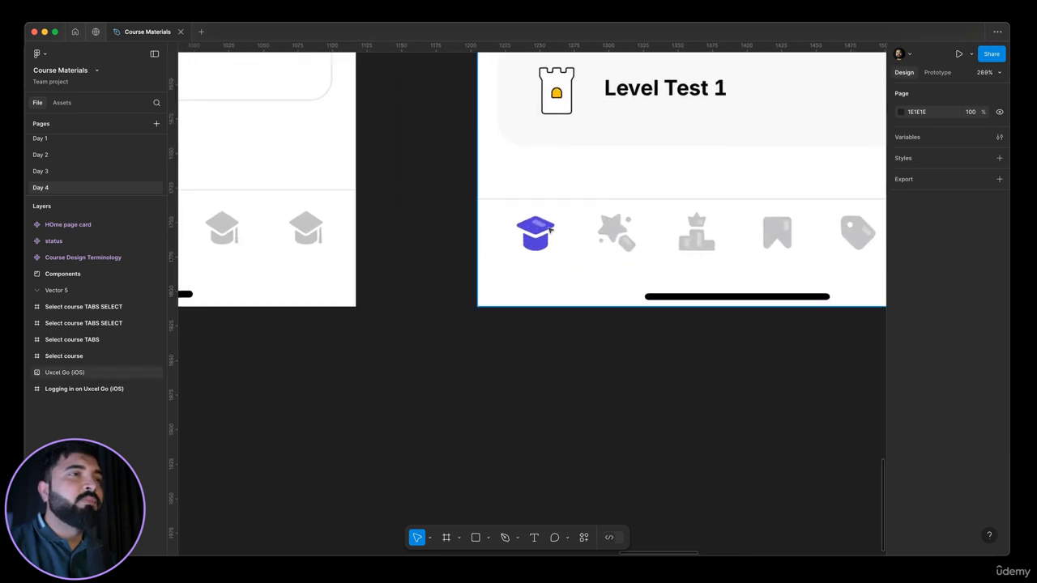
scroll(592, 225, "down", 4)
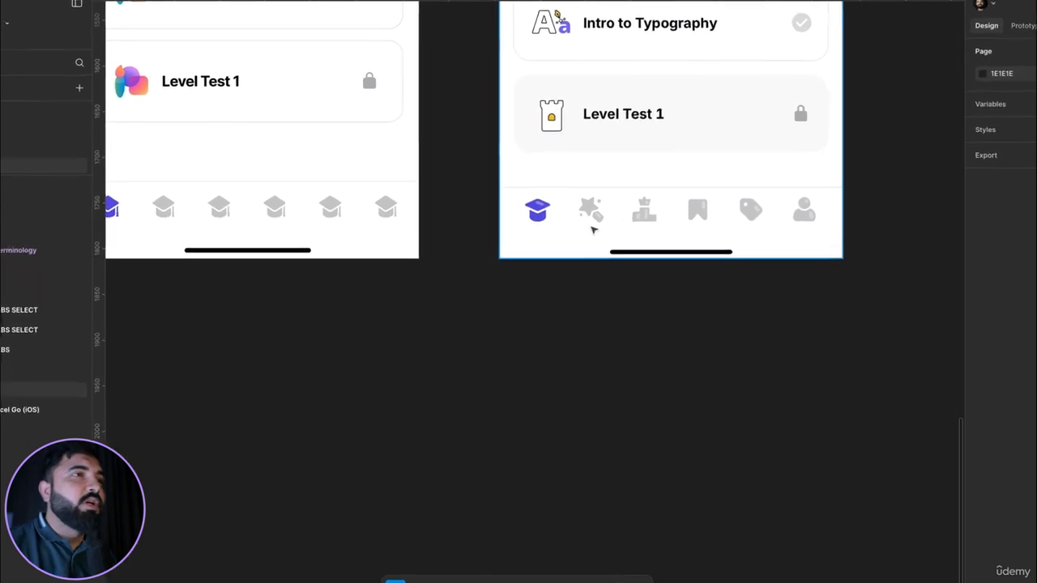
left_click_drag(932, 189, 590, 97)
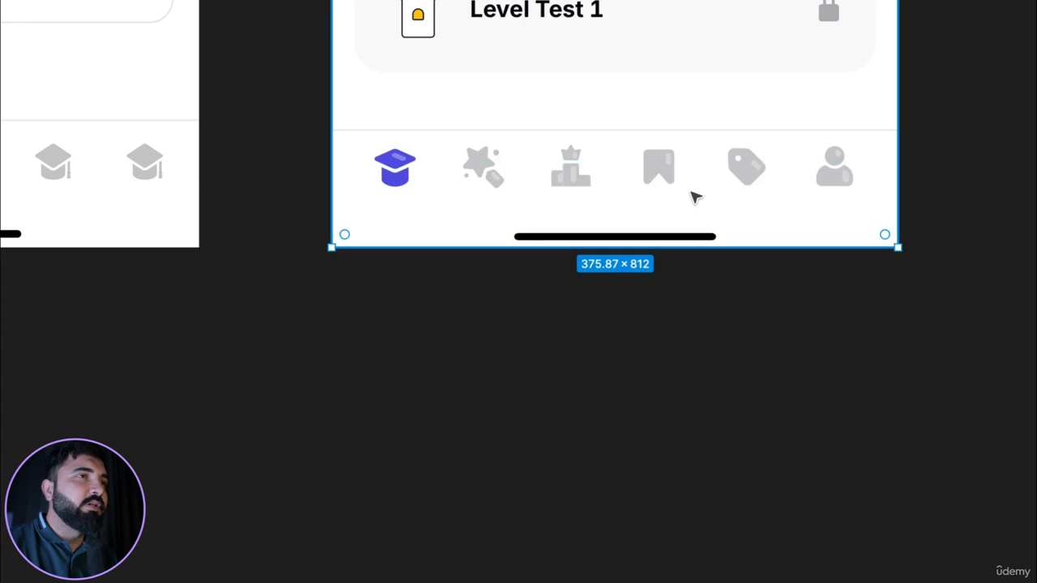
left_click_drag(668, 133, 940, 103)
left_click_drag(672, 281, 919, 271)
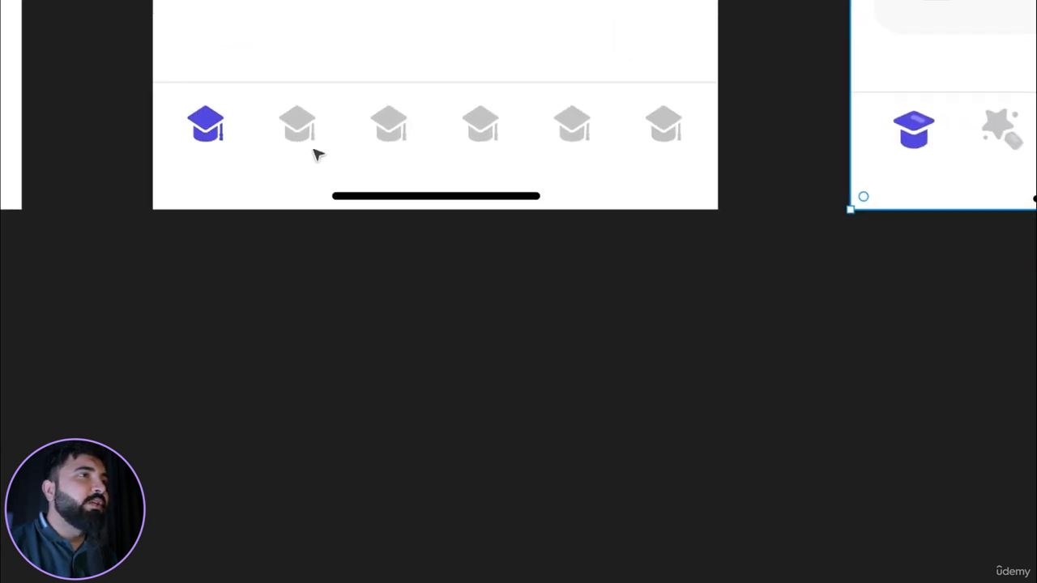
scroll(283, 125, "up", 5)
scroll(332, 121, "down", 5)
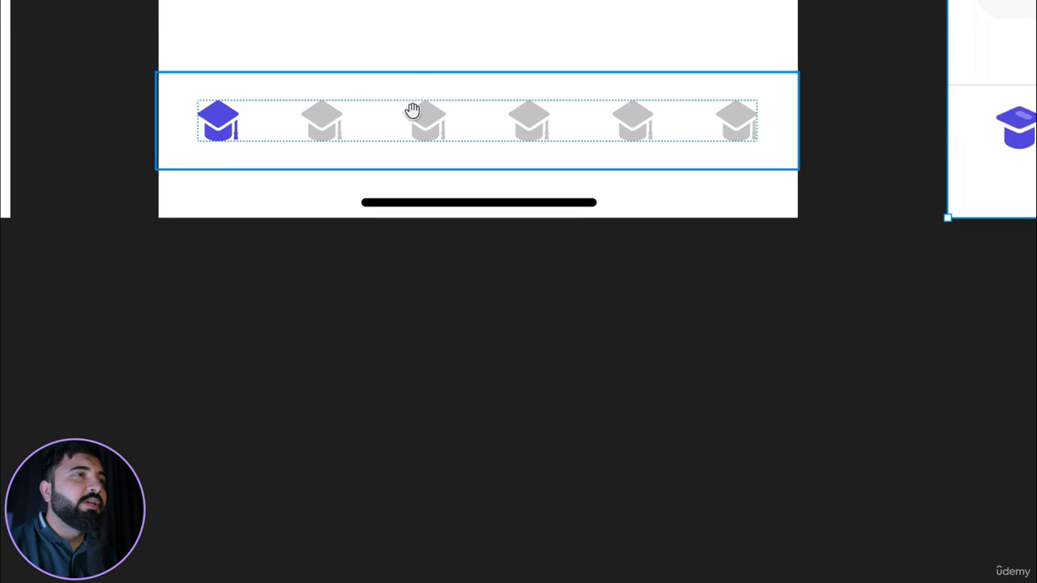
left_click(130, 127)
left_click(575, 143)
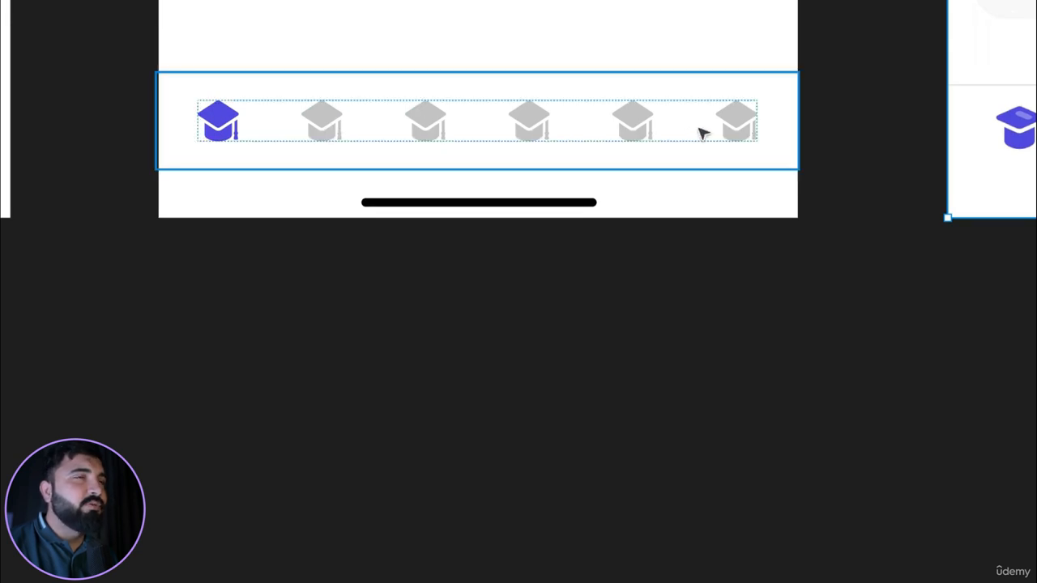
left_click(689, 279)
left_click_drag(688, 279, 322, 292)
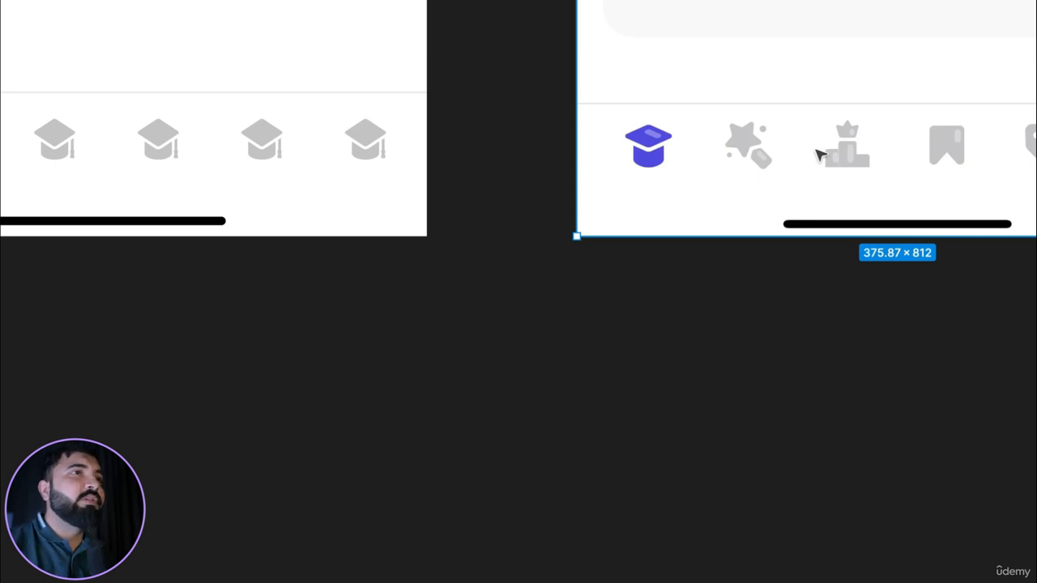
scroll(745, 166, "up", 5)
scroll(806, 26, "down", 10)
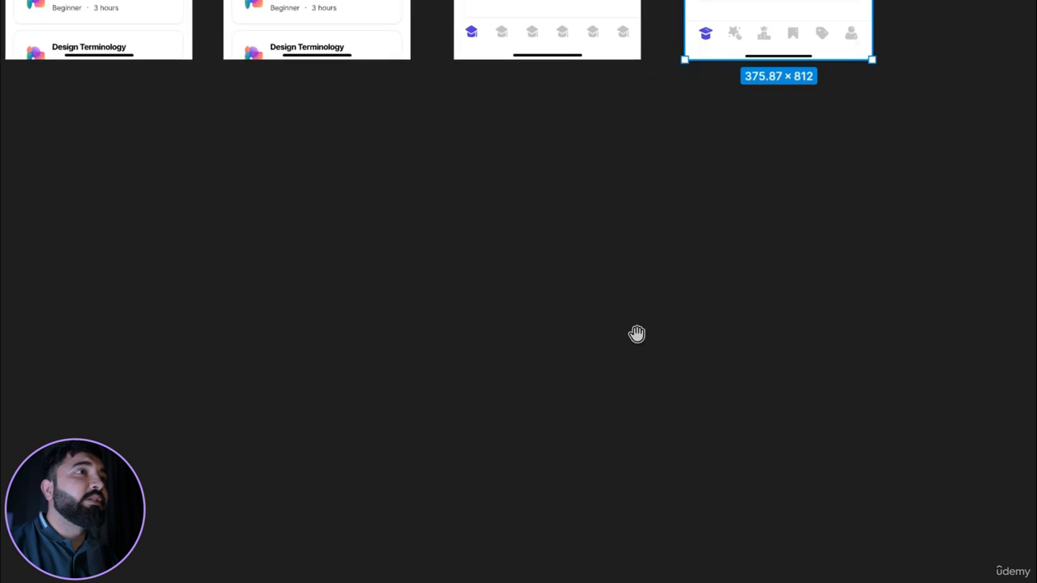
Compare the course card illustrations on the recreated home screen with the distinct card illustrations in the reference screenshot.
scroll(660, 389, "up", 5)
scroll(790, 61, "up", 5)
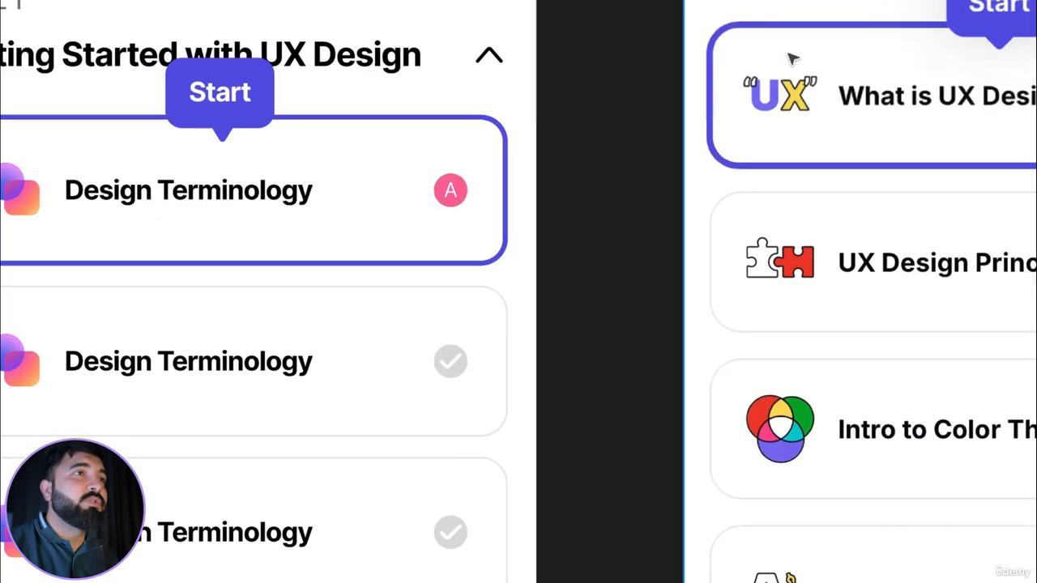
scroll(268, 186, "left", 5)
scroll(341, 185, "up", 3)
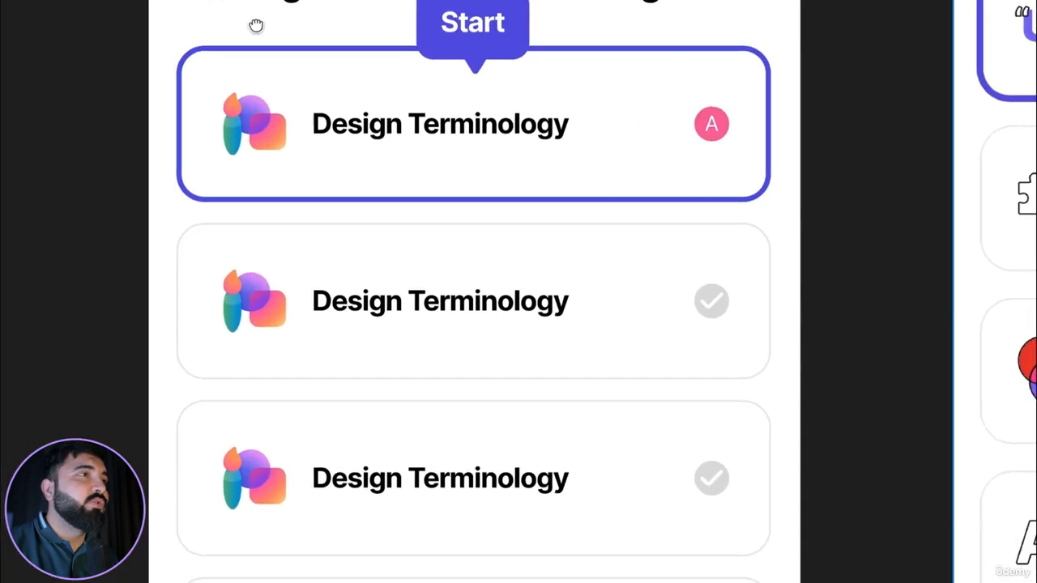
scroll(254, 27, "down", 3)
scroll(276, 74, "down", 5)
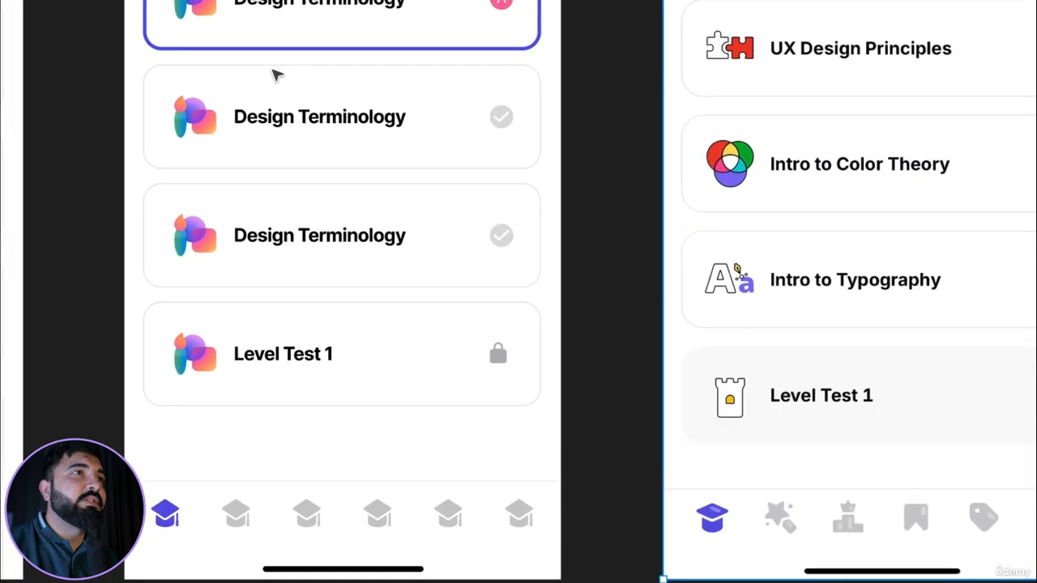
scroll(542, 2, "up", 3)
scroll(542, 2, "up", 2)
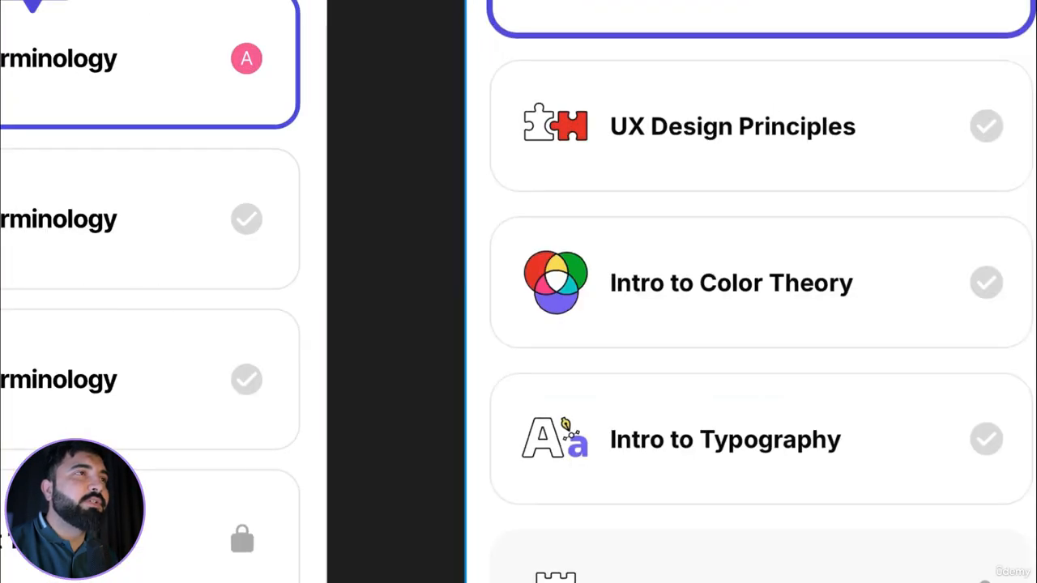
scroll(561, 3, "up", 4)
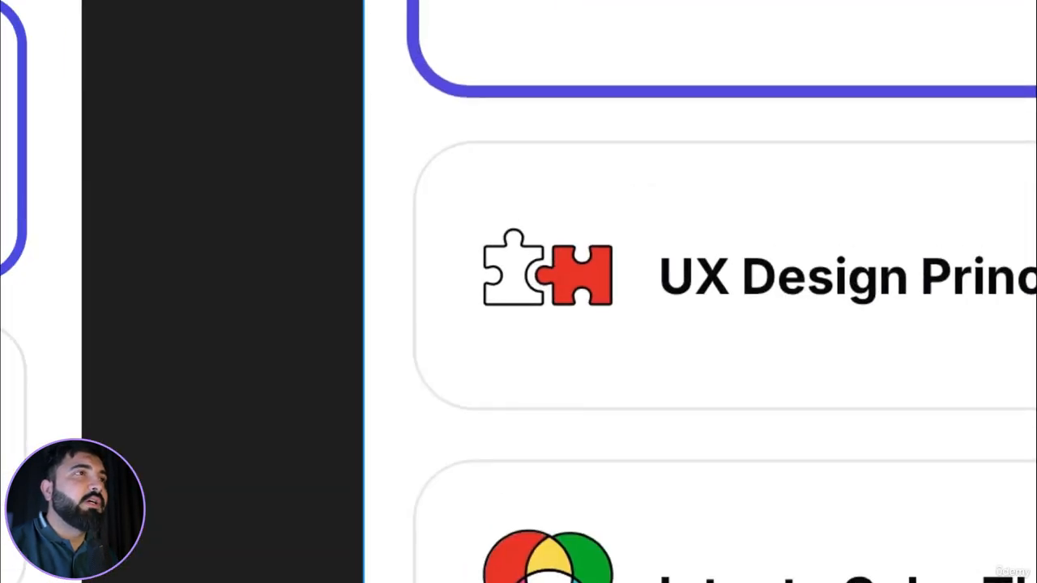
scroll(711, 187, "down", 3)
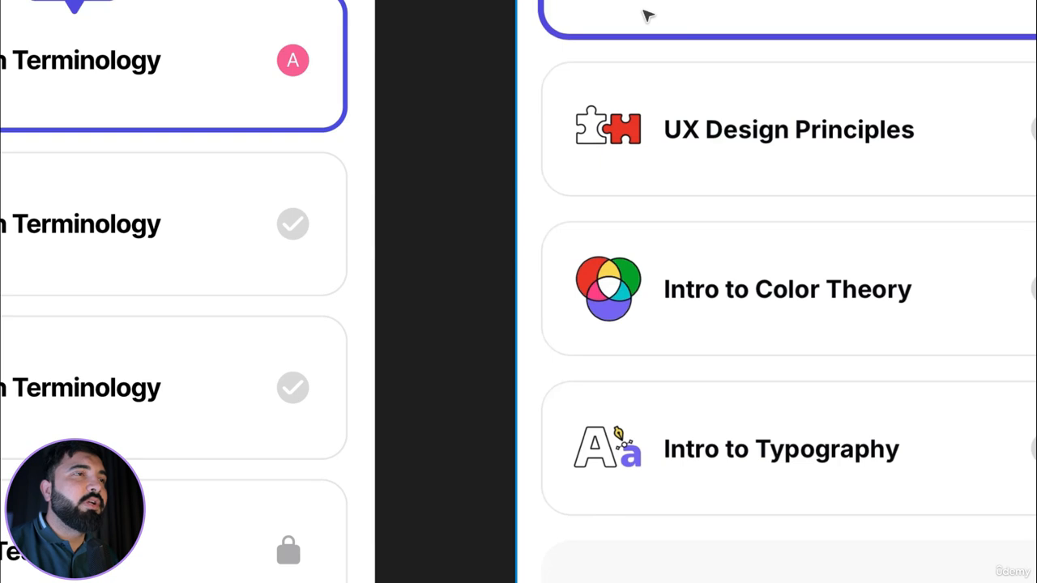
scroll(782, 115, "left", 3)
scroll(783, 116, "down", 2)
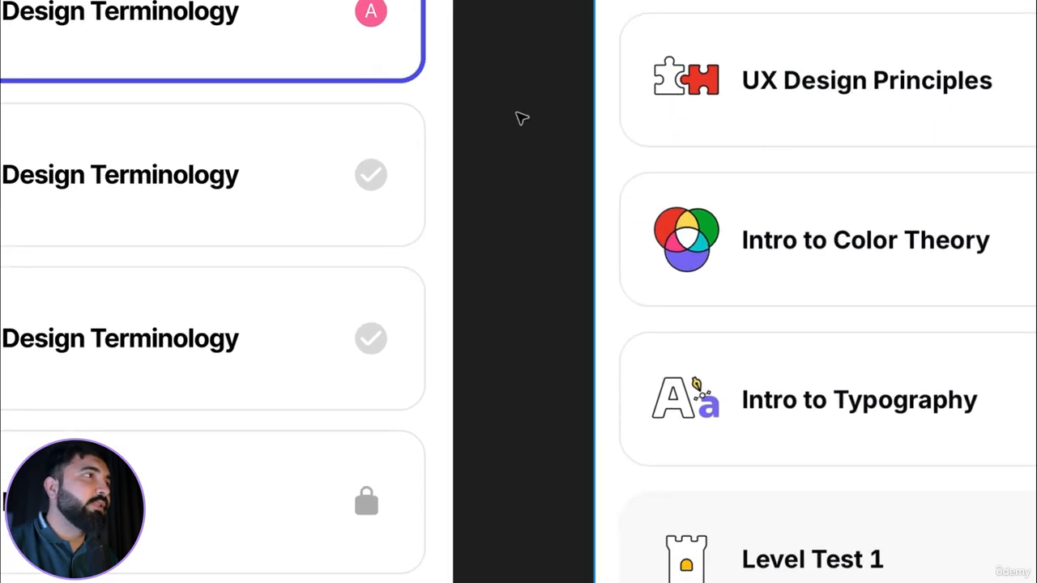
scroll(521, 119, "down", 3)
scroll(150, 93, "up", 3)
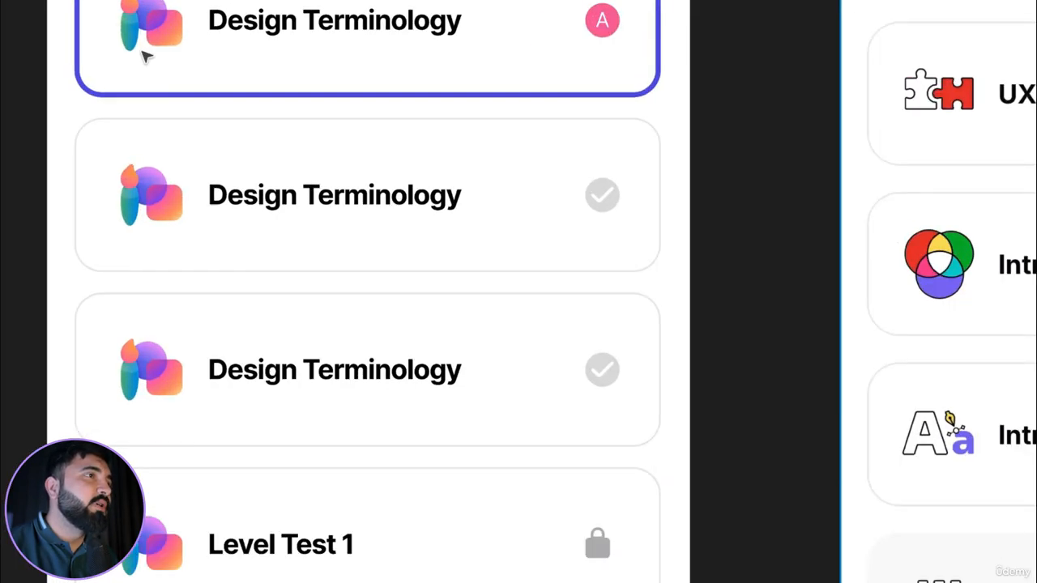
scroll(144, 55, "up", 1)
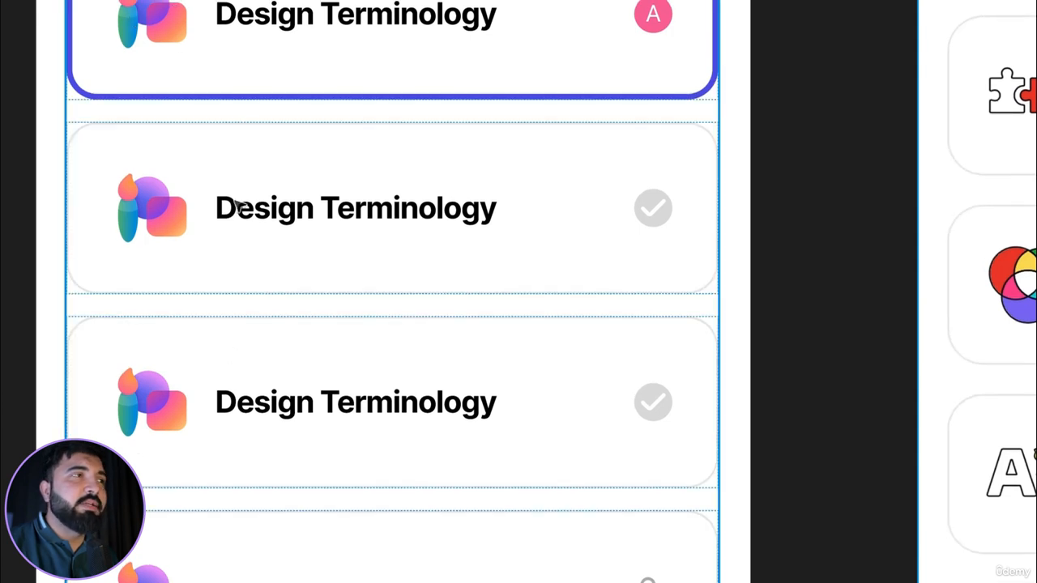
scroll(324, 172, "down", 2)
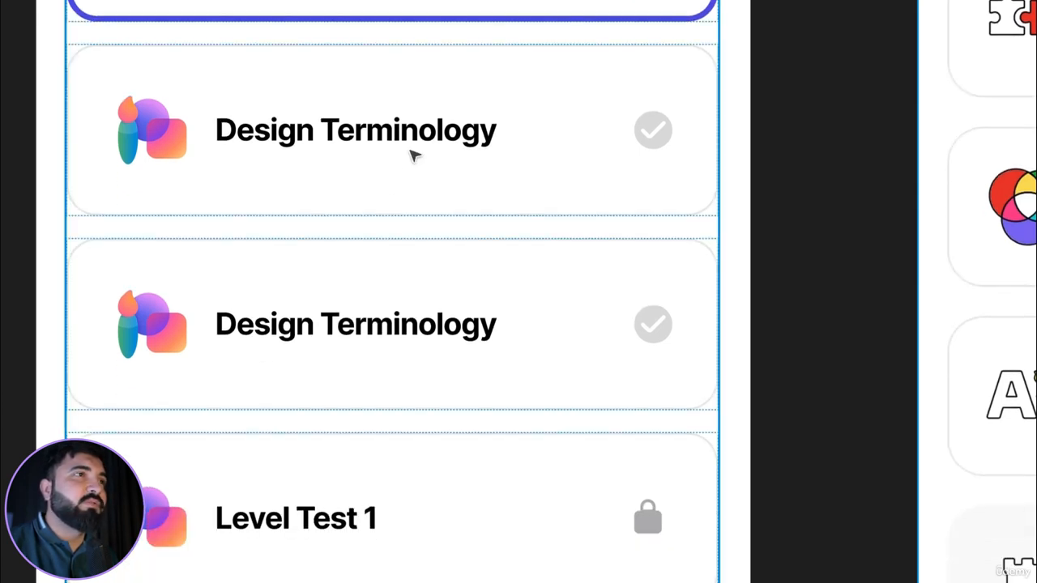
scroll(413, 155, "down", 3)
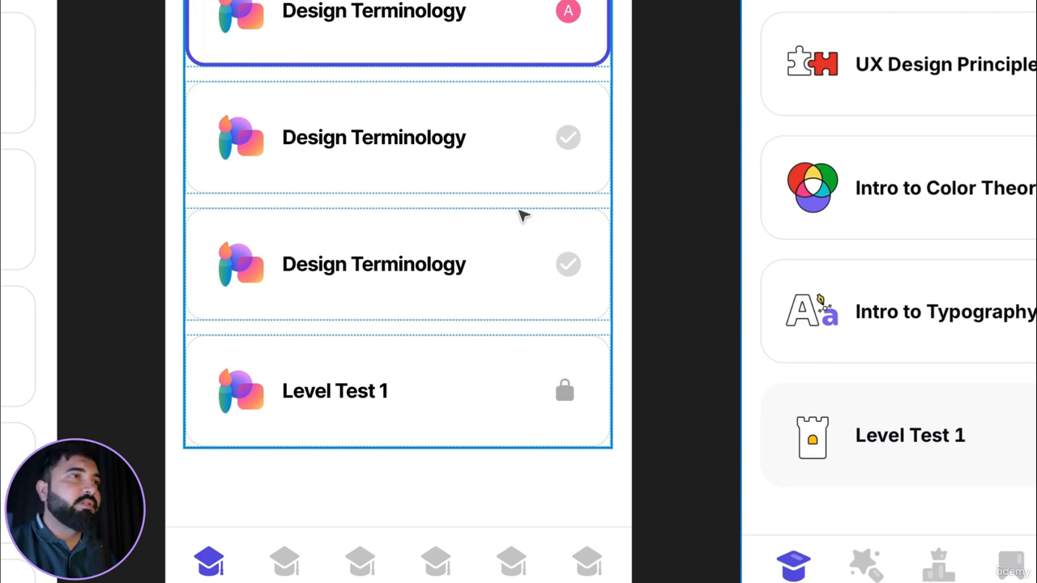
left_click_drag(551, 156, 464, 149)
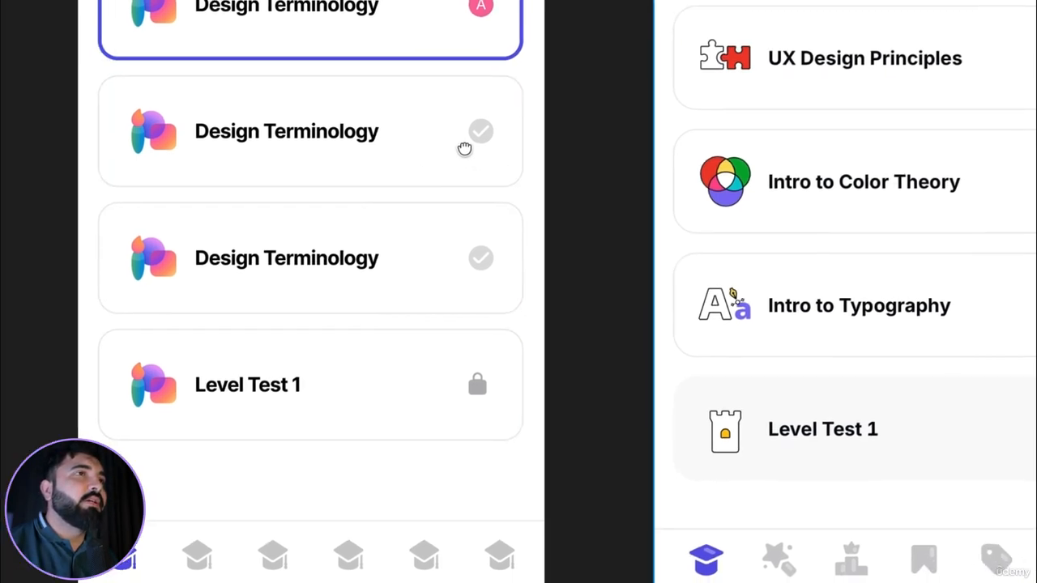
Inspect the reference's purple graduation-cap icon up close and compare its shape with the tasselled cap on the recreated screen.
scroll(464, 149, "down", 5)
scroll(464, 149, "right", 2)
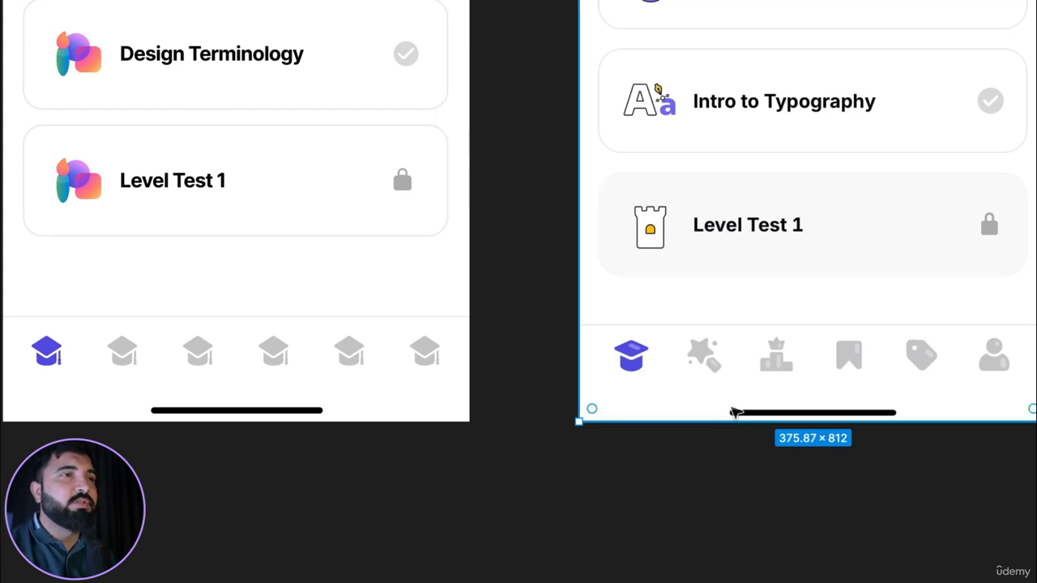
scroll(713, 360, "down", 4)
scroll(713, 359, "right", 1)
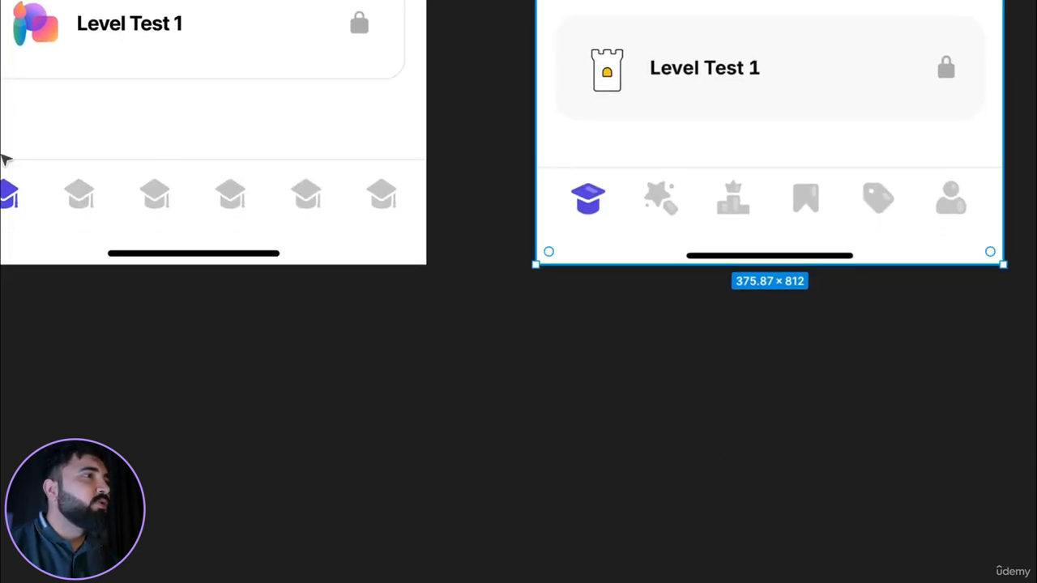
scroll(718, 216, "up", 5)
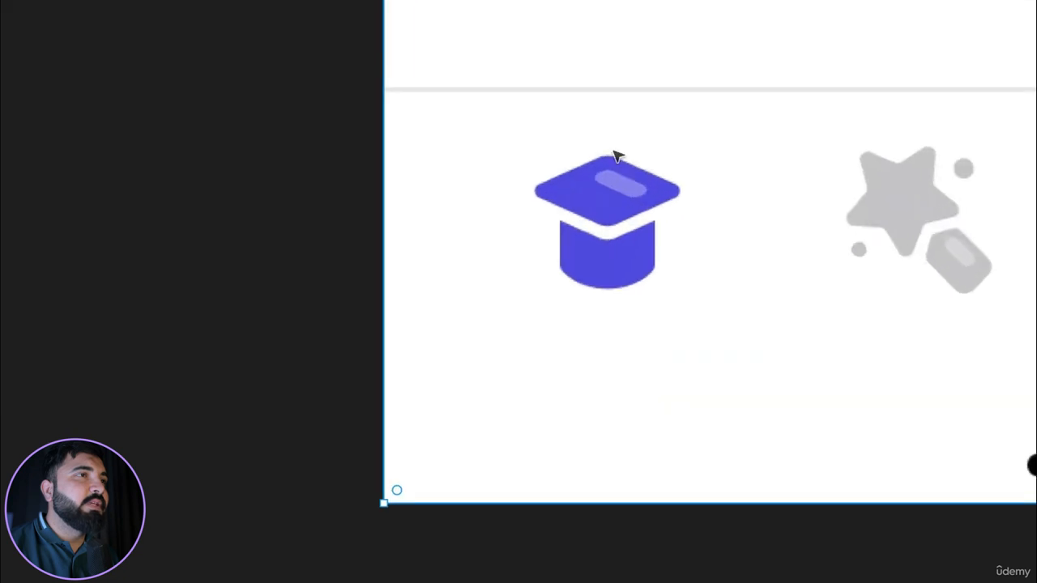
scroll(503, 181, "down", 5)
scroll(273, 310, "up", 2)
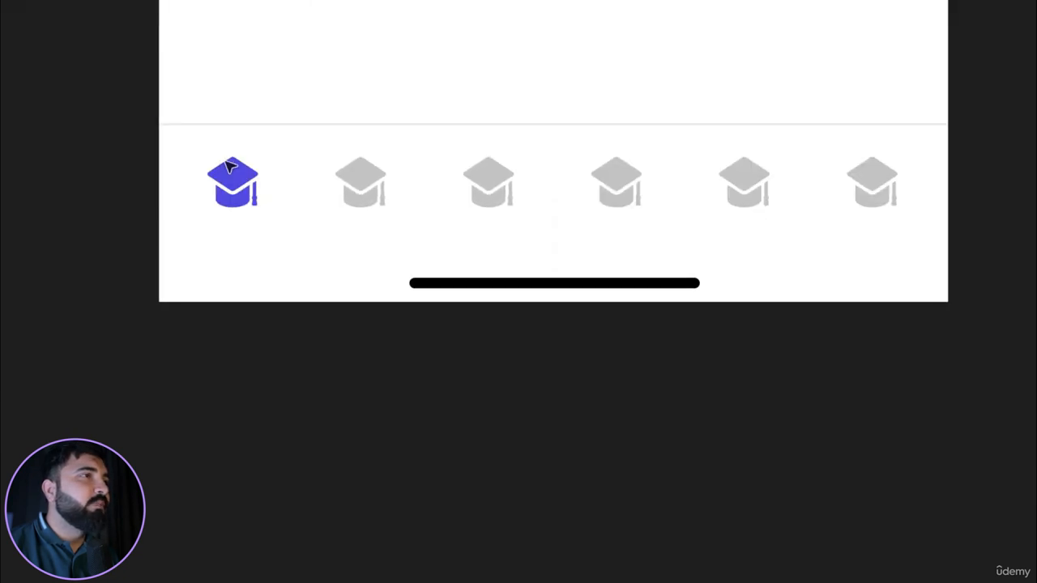
scroll(235, 183, "down", 2)
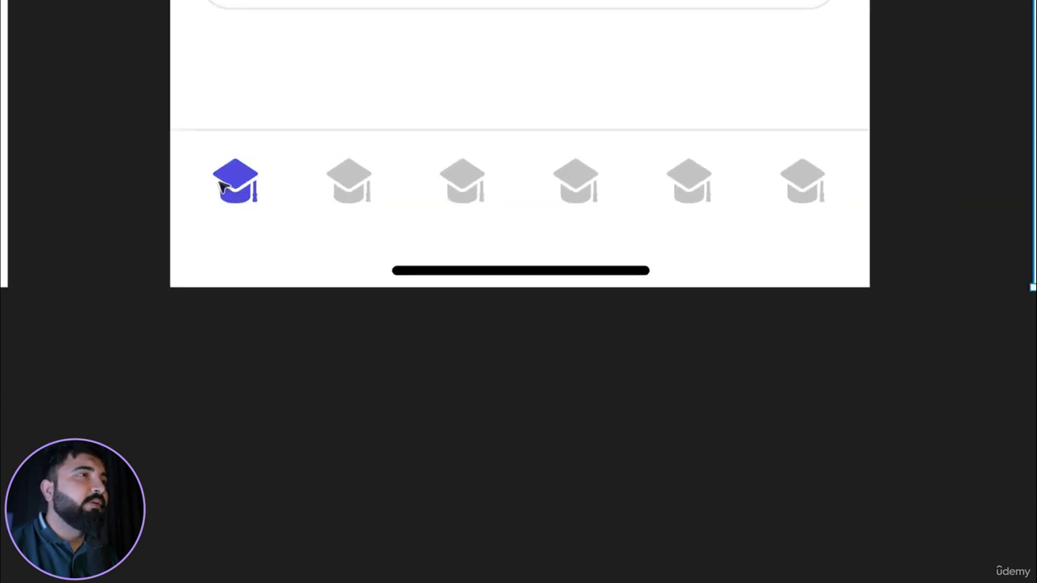
scroll(631, 185, "right", 5)
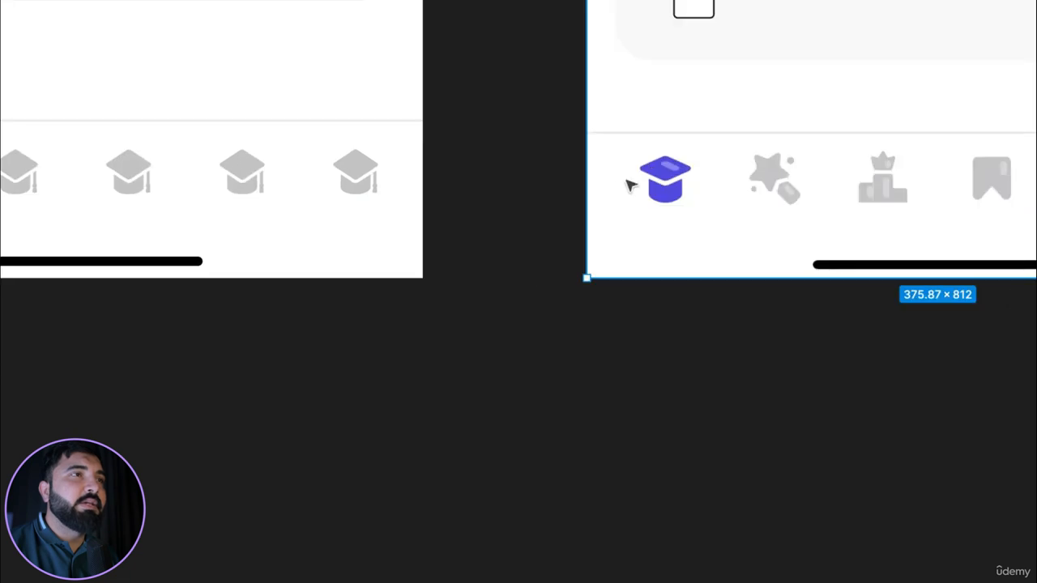
scroll(701, 173, "up", 5)
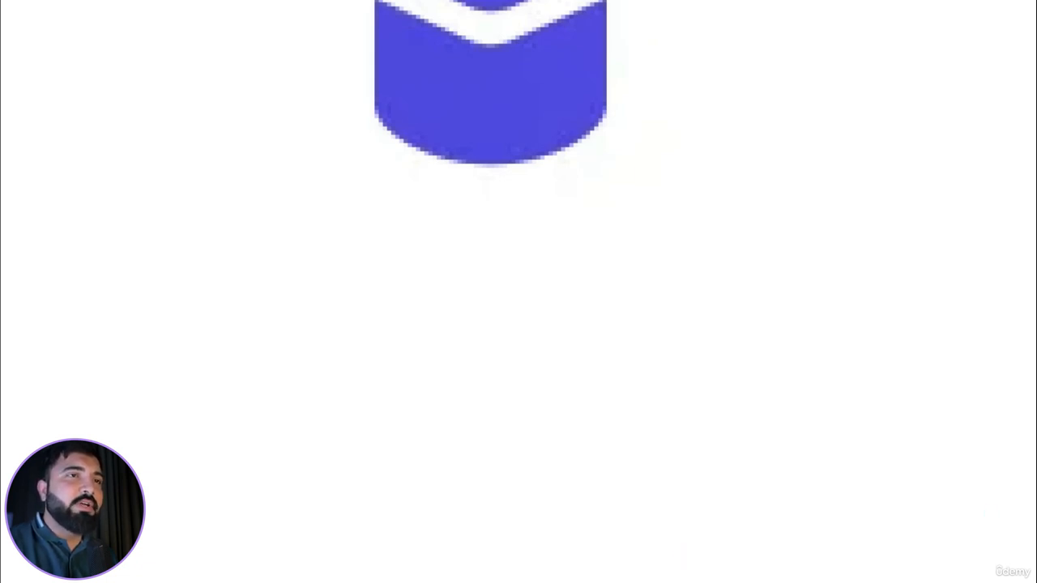
left_click(691, 514)
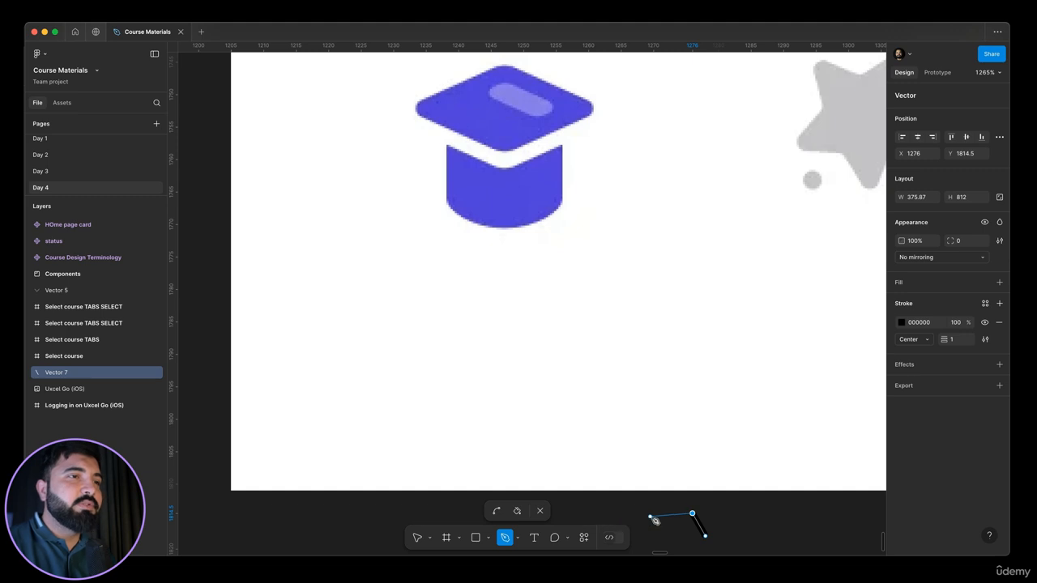
key("Escape")
key("Escape")
key("Escape")
key("super+z")
key("super+z")
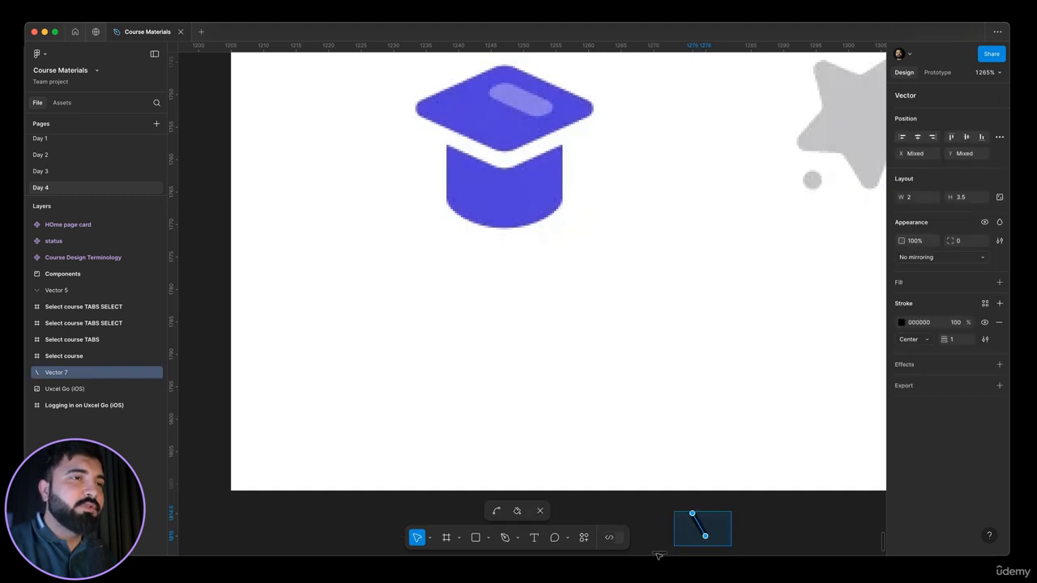
scroll(658, 553, "down", 2)
scroll(607, 377, "up", 4)
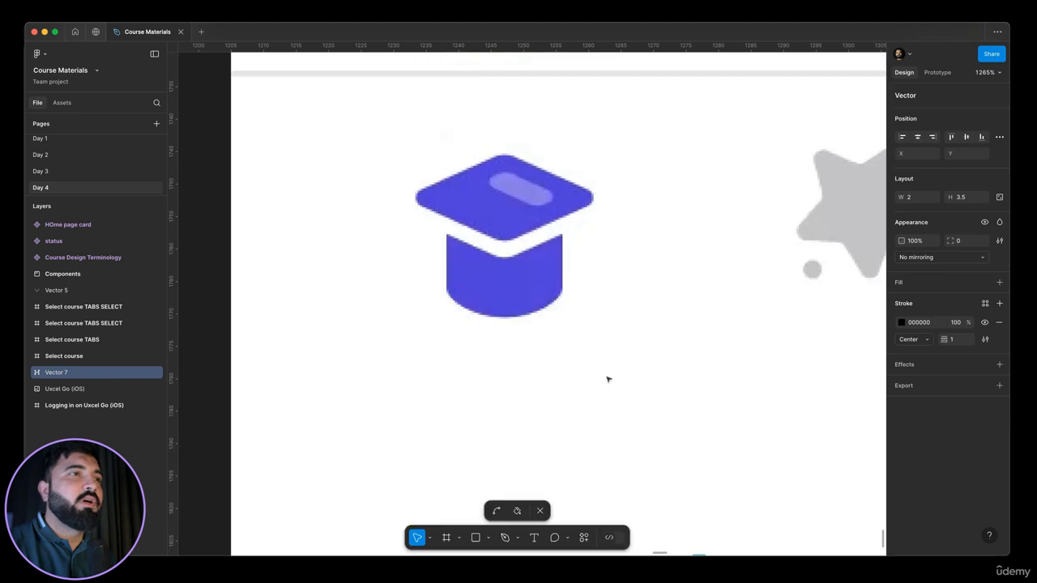
Draw a closed six-point Pen path about 18 by 13 around the base of the reference's purple graduation cap.
scroll(722, 341, "down", 5)
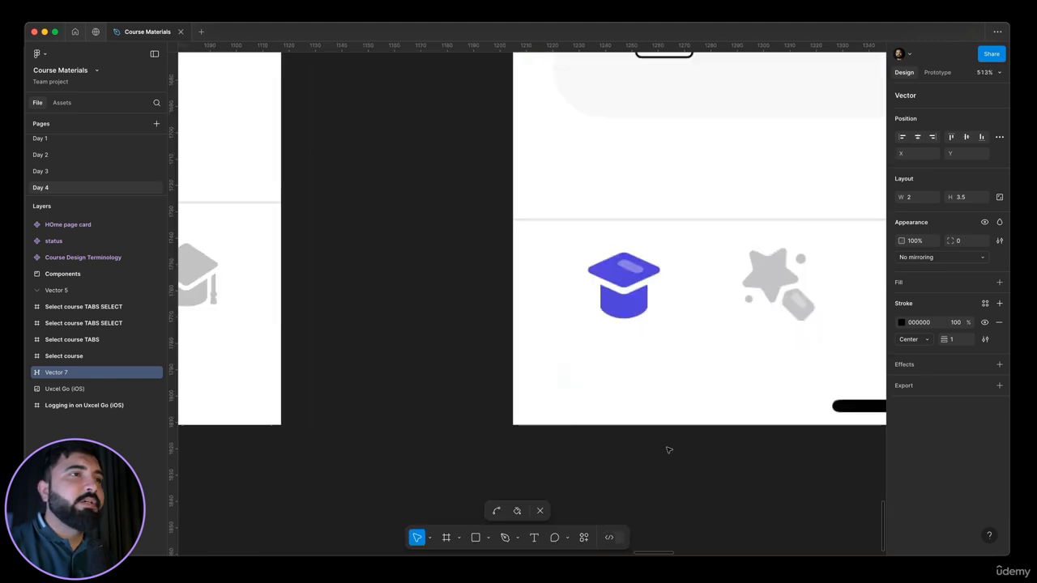
scroll(528, 444, "right", 3)
scroll(463, 289, "up", 3)
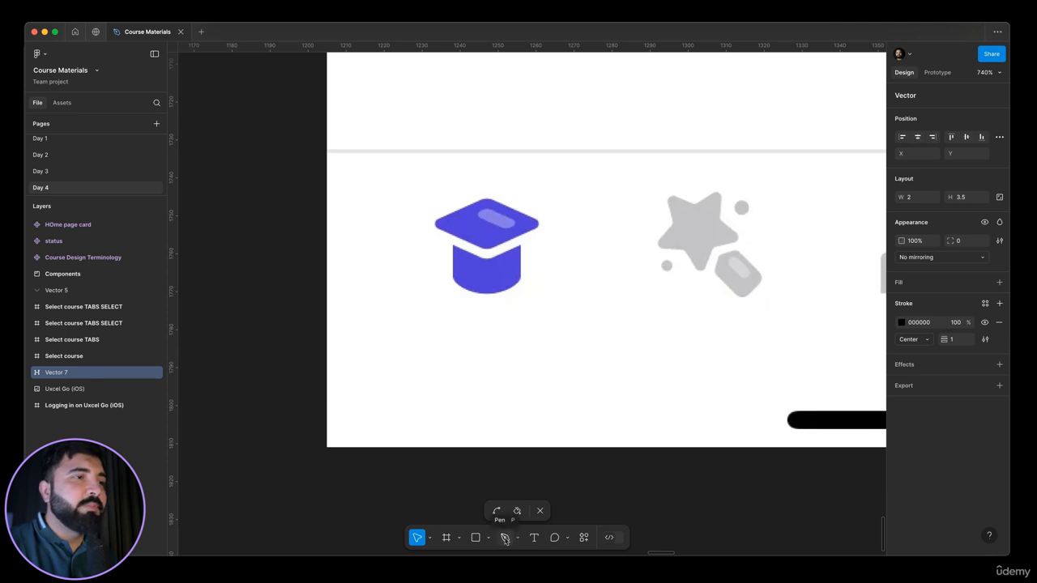
left_click(505, 539)
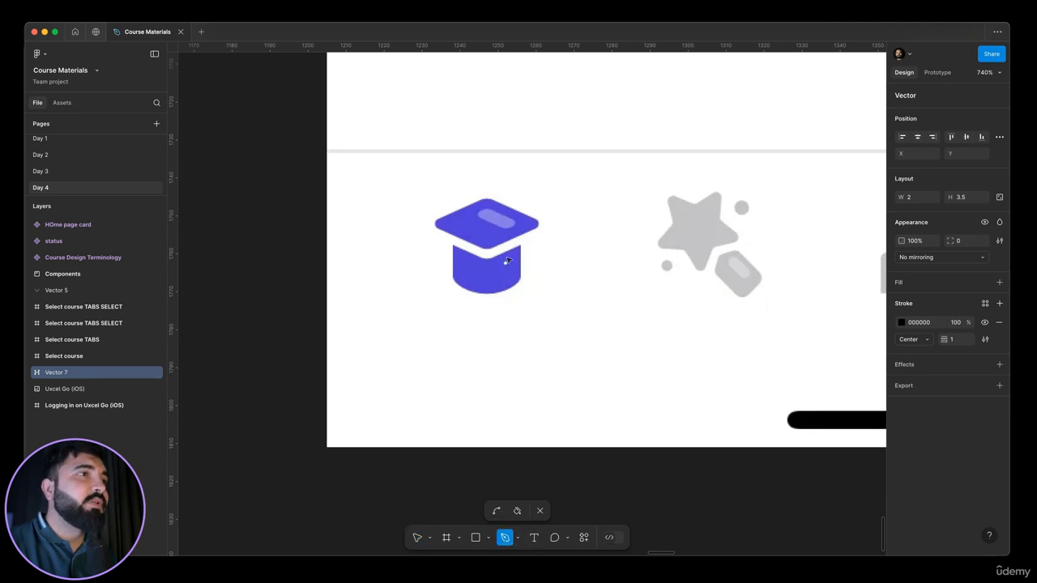
scroll(505, 259, "up", 5)
left_click(560, 215)
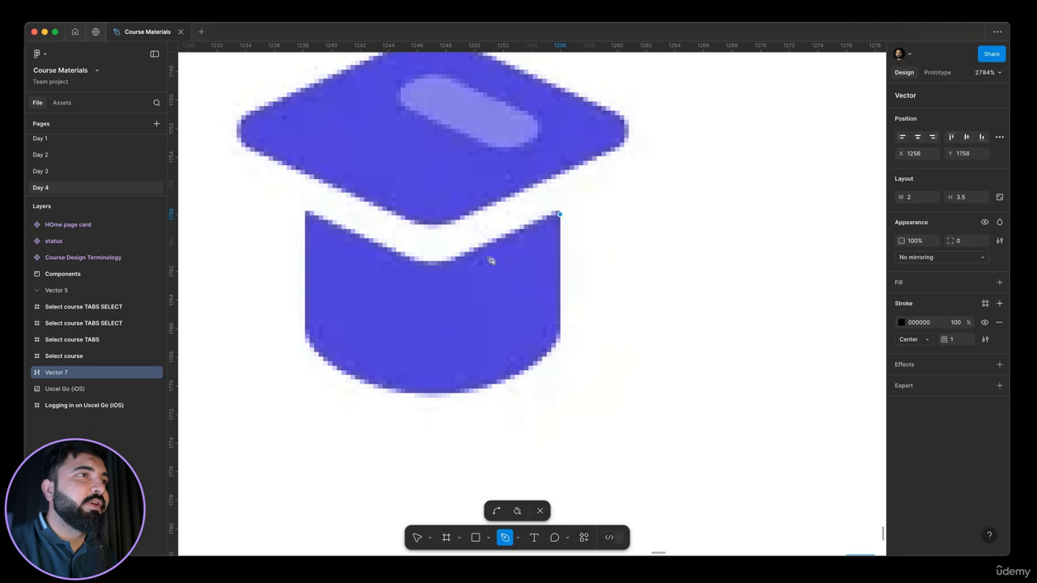
left_click(432, 264)
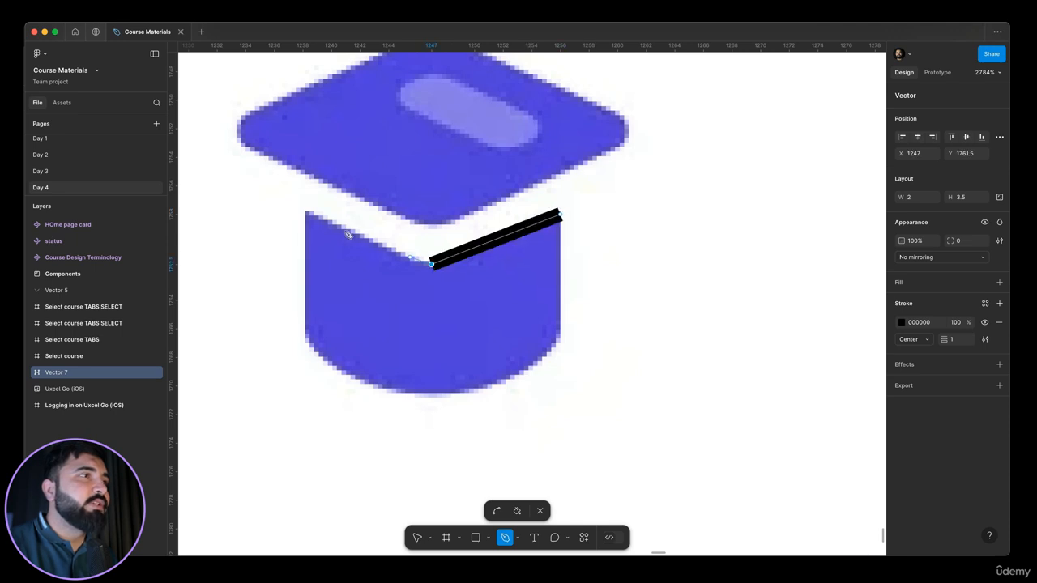
left_click(305, 215)
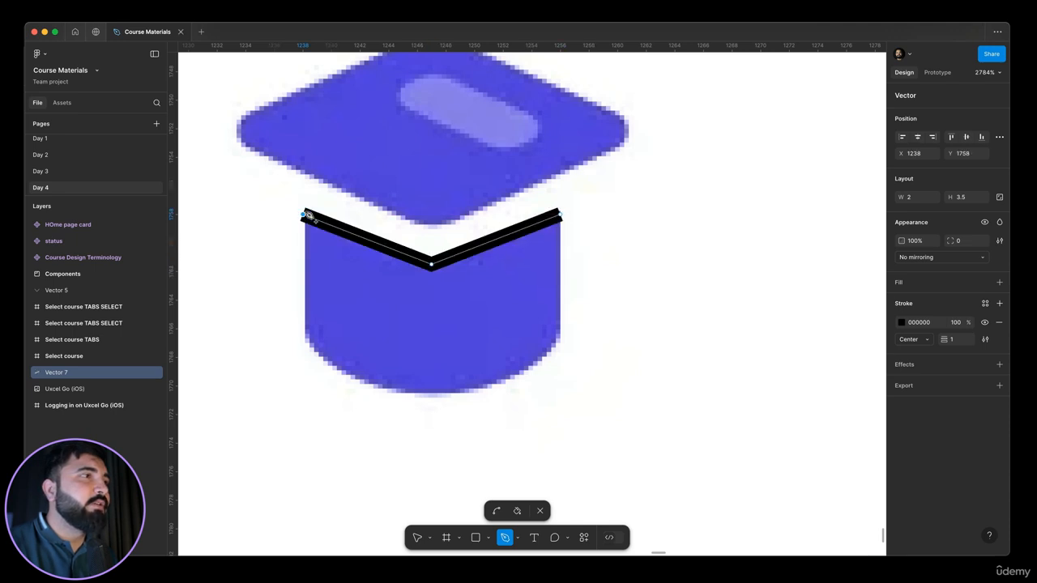
left_click(305, 342)
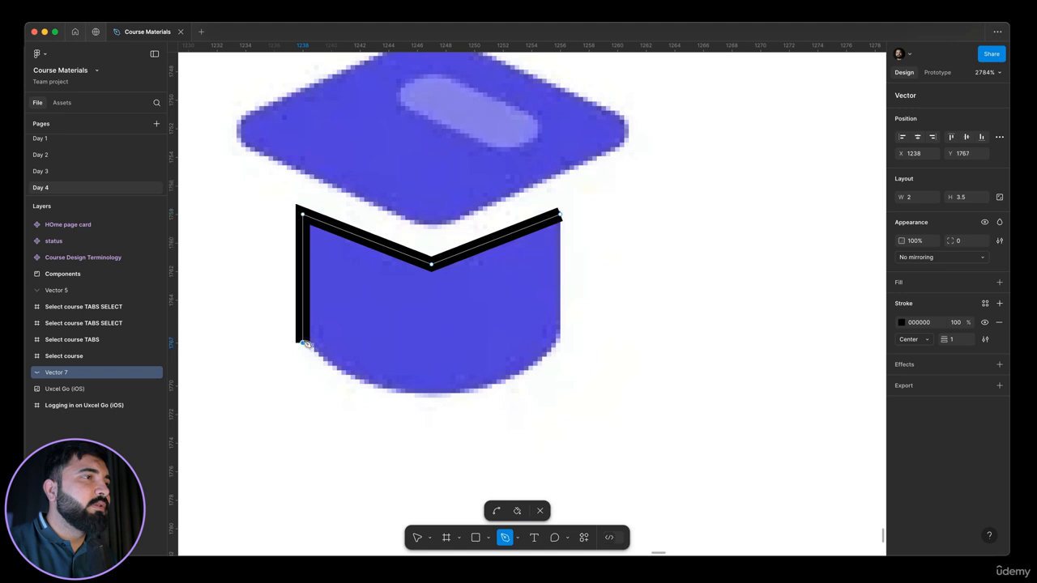
left_click(432, 398)
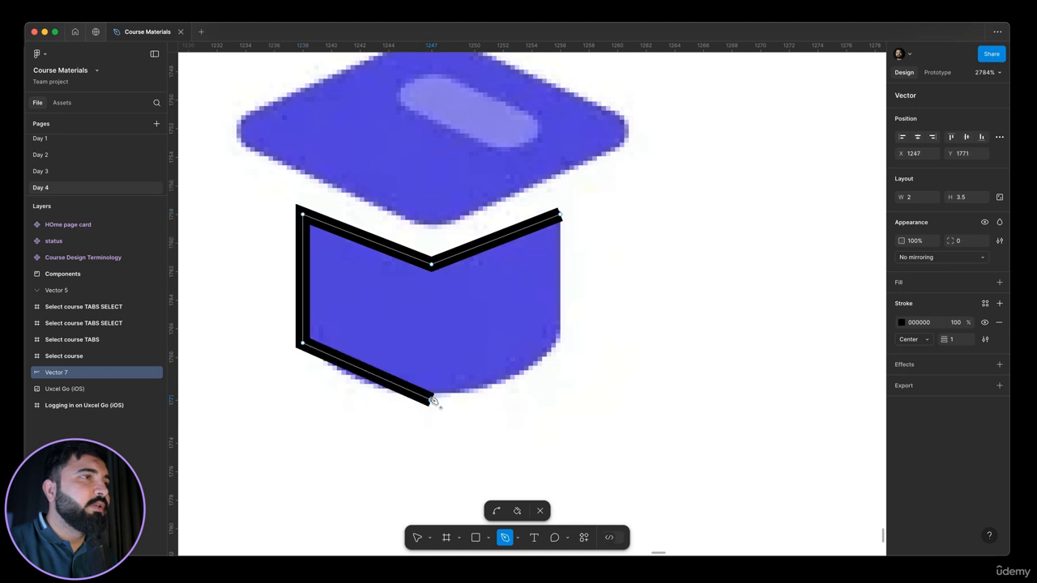
left_click(561, 336)
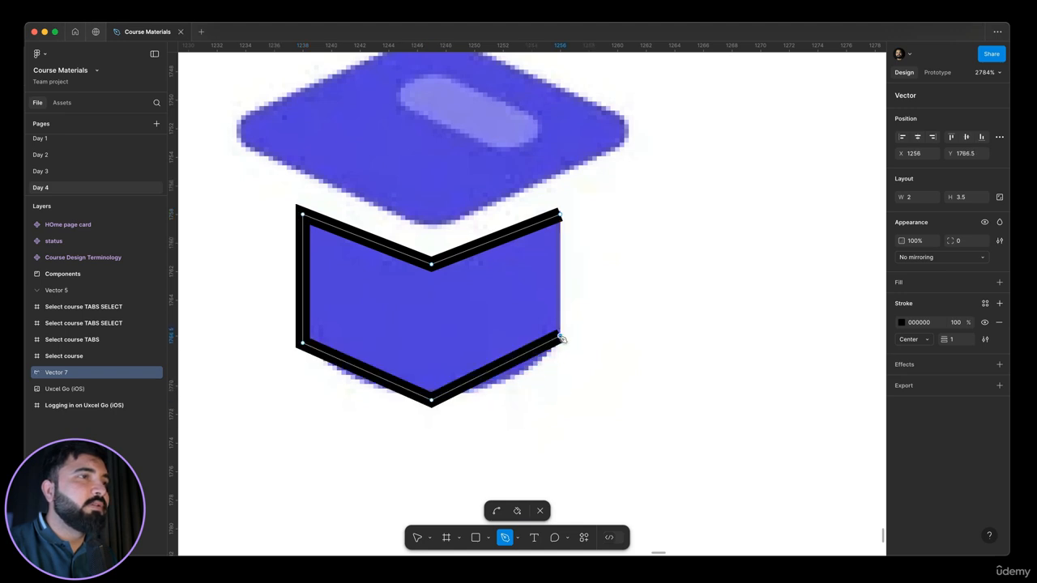
left_click(559, 214)
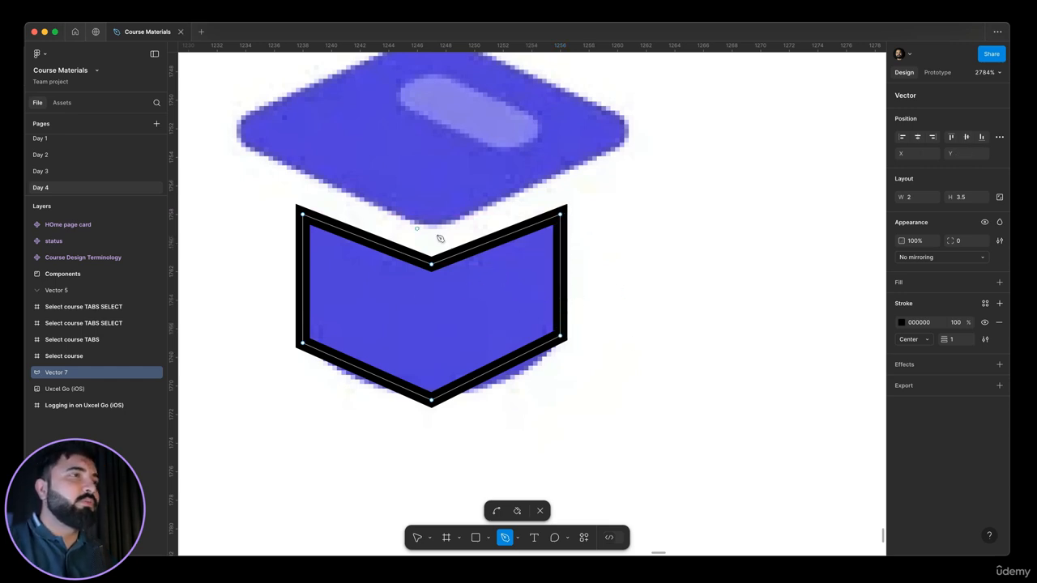
Bend the upper and lower middle points of the base outline into smooth downward curves.
left_click(497, 511)
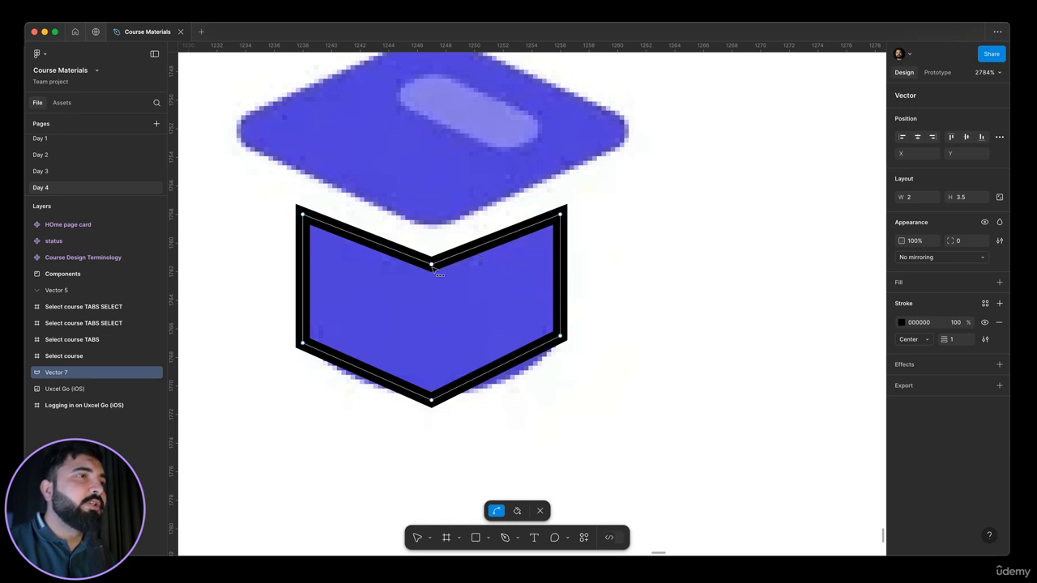
left_click_drag(433, 267, 377, 252)
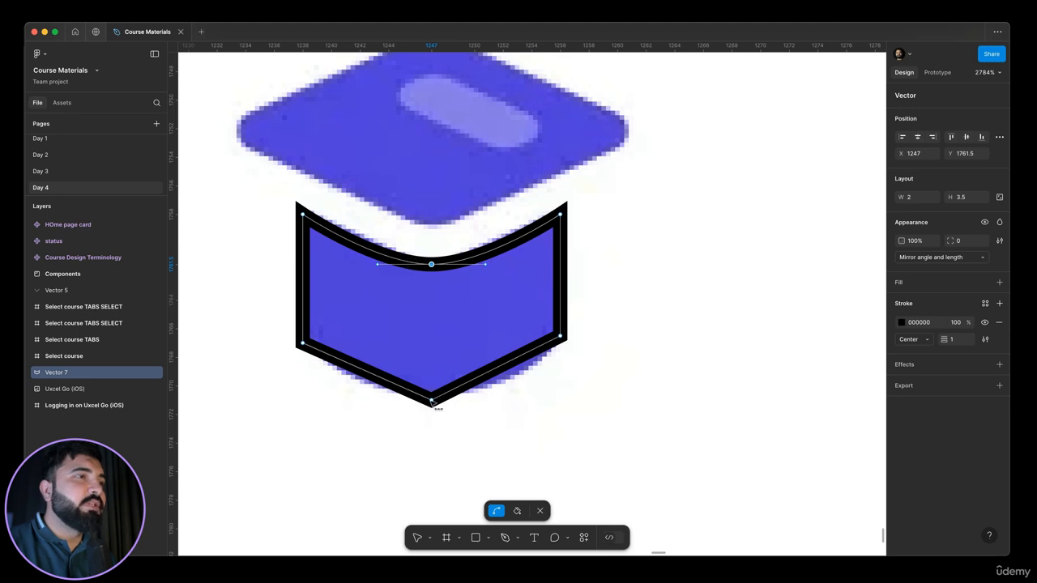
left_click_drag(431, 400, 532, 405)
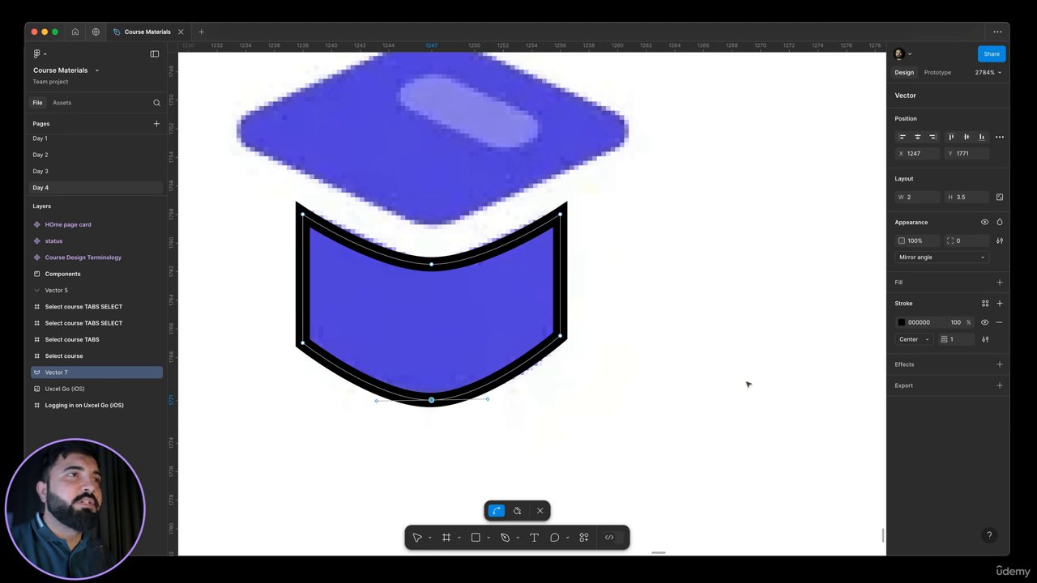
scroll(557, 205, "down", 2)
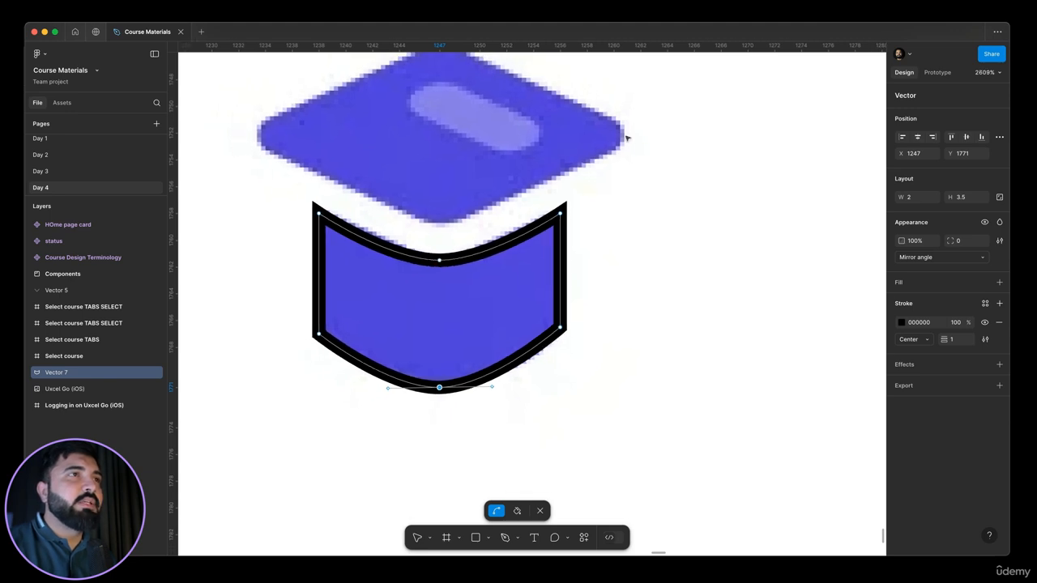
Set the corner radius of the base outline's lower middle point to 2.
scroll(624, 139, "up", 5)
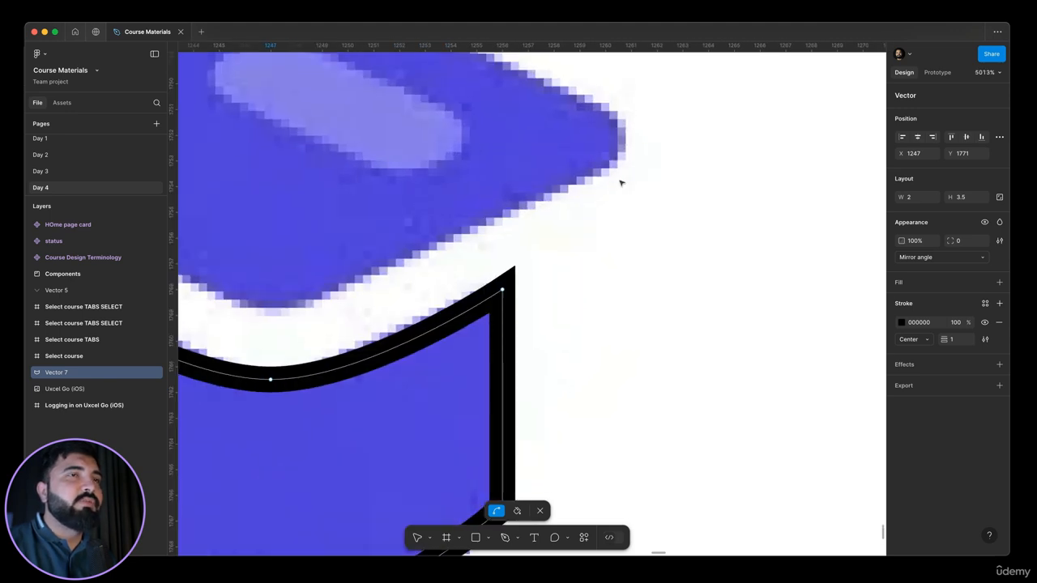
scroll(619, 182, "down", 5)
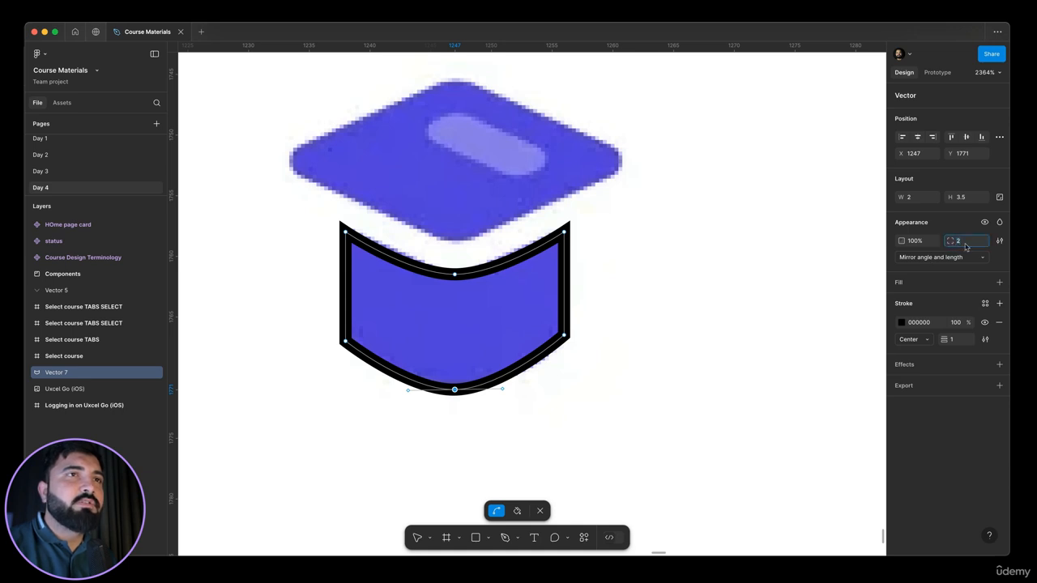
key("Return")
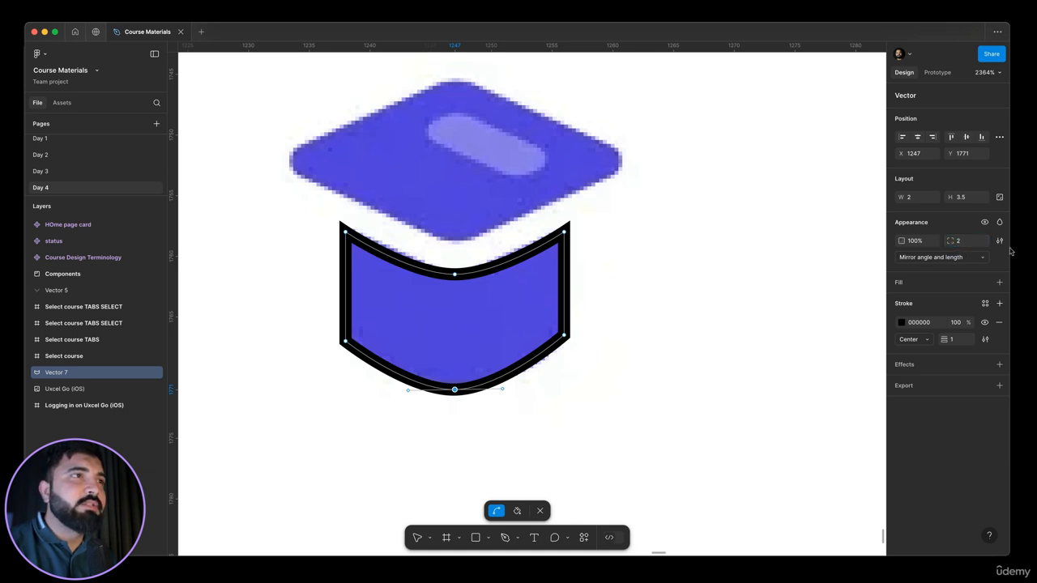
key("super+z")
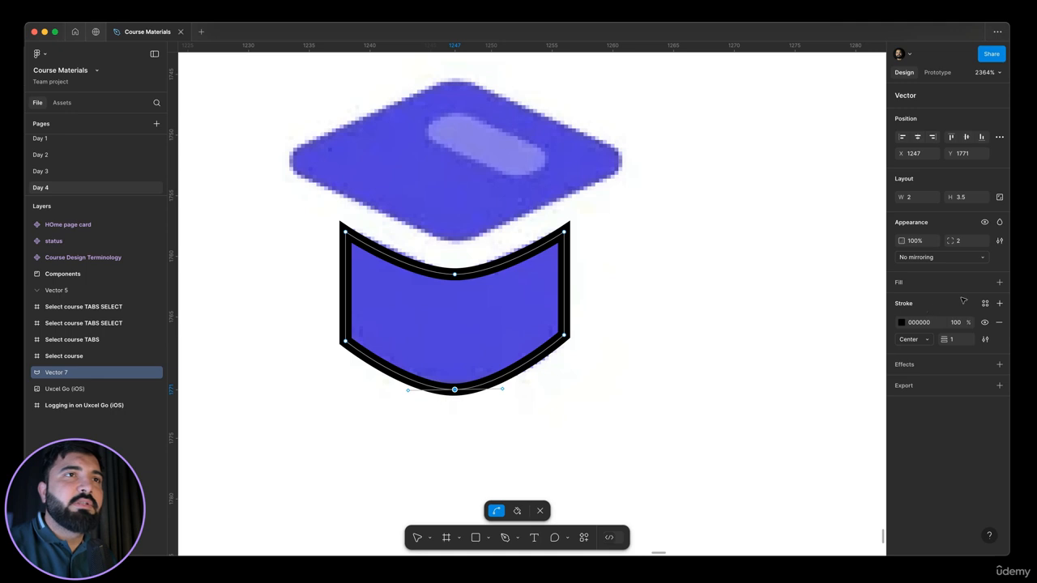
Fill the base shape with purple 523FEC sampled from the reference cap and remove its black stroke.
left_click(999, 282)
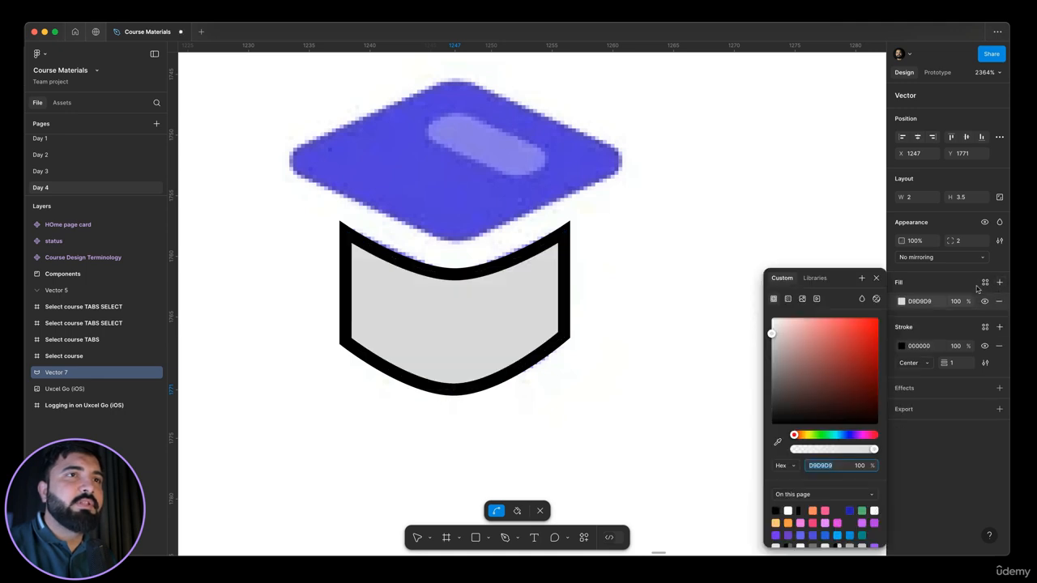
left_click(777, 443)
left_click(572, 168)
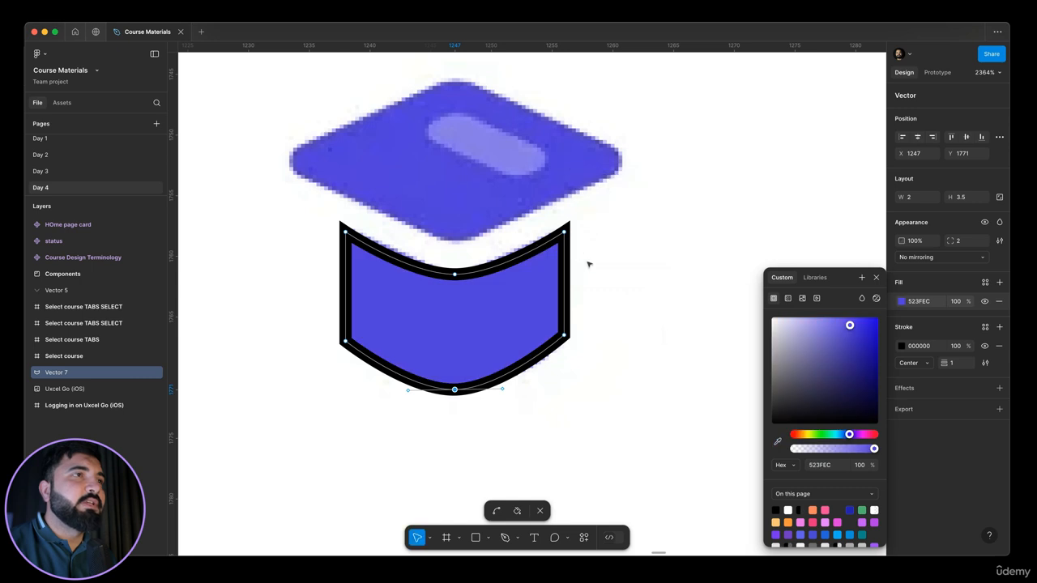
left_click(998, 346)
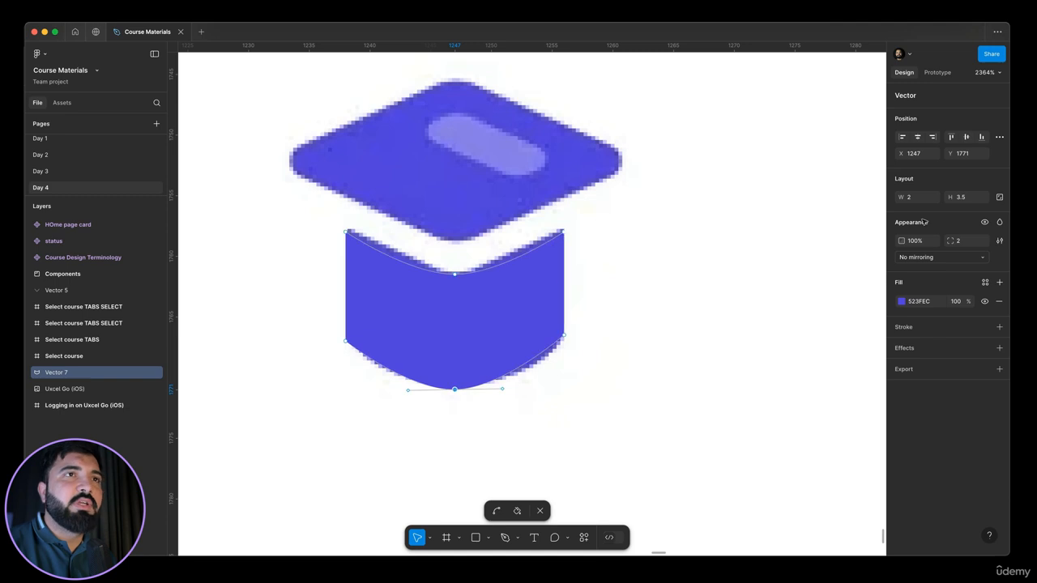
scroll(567, 238, "up", 5)
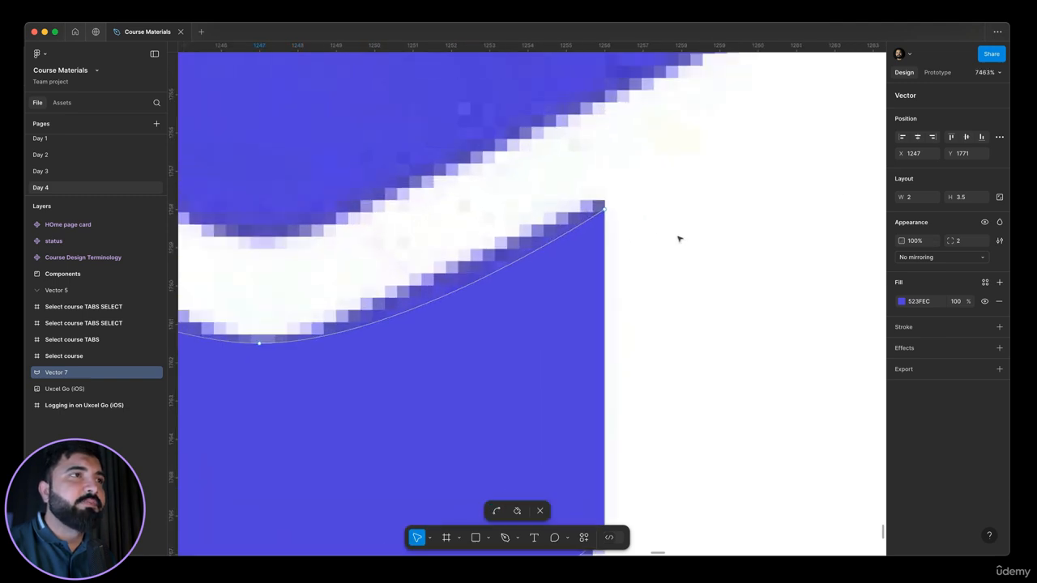
scroll(689, 236, "down", 4)
key("Escape")
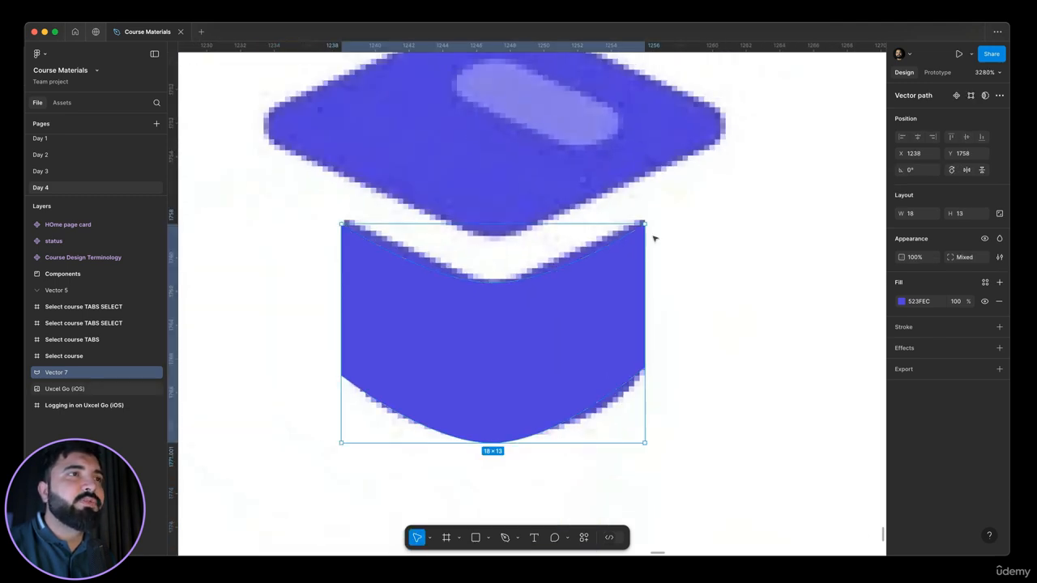
Move the base shape beside the reference cap's base and try corner radii of 4 and 2 on it.
scroll(655, 238, "down", 5)
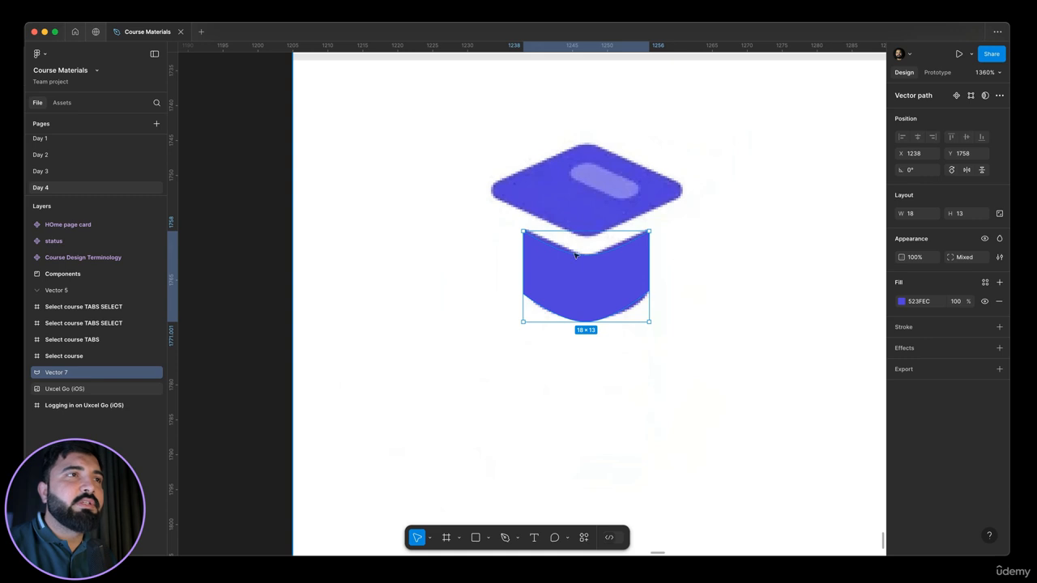
scroll(664, 257, "up", 5)
left_click_drag(578, 257, 768, 259)
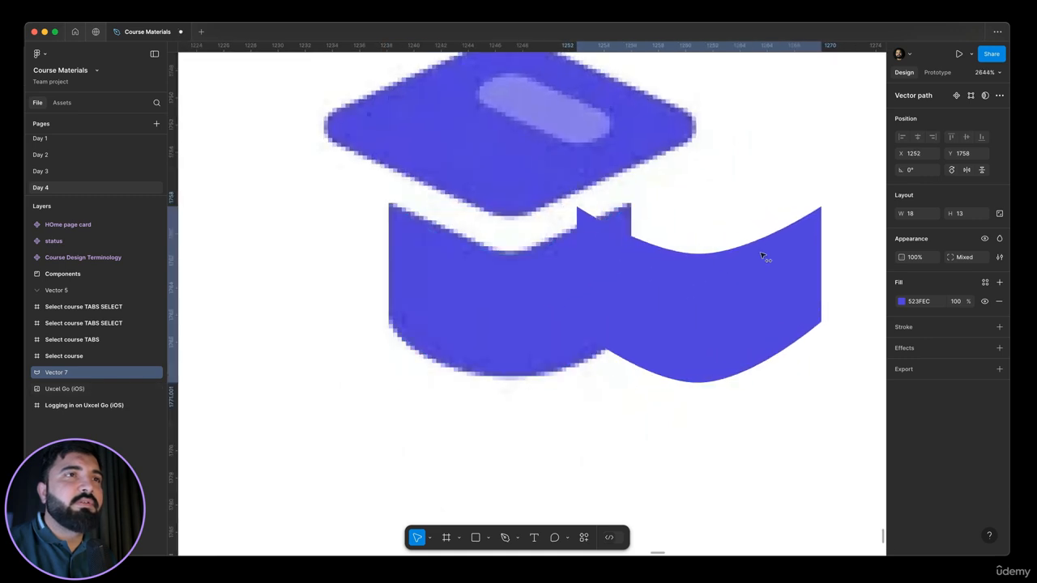
left_click(964, 257)
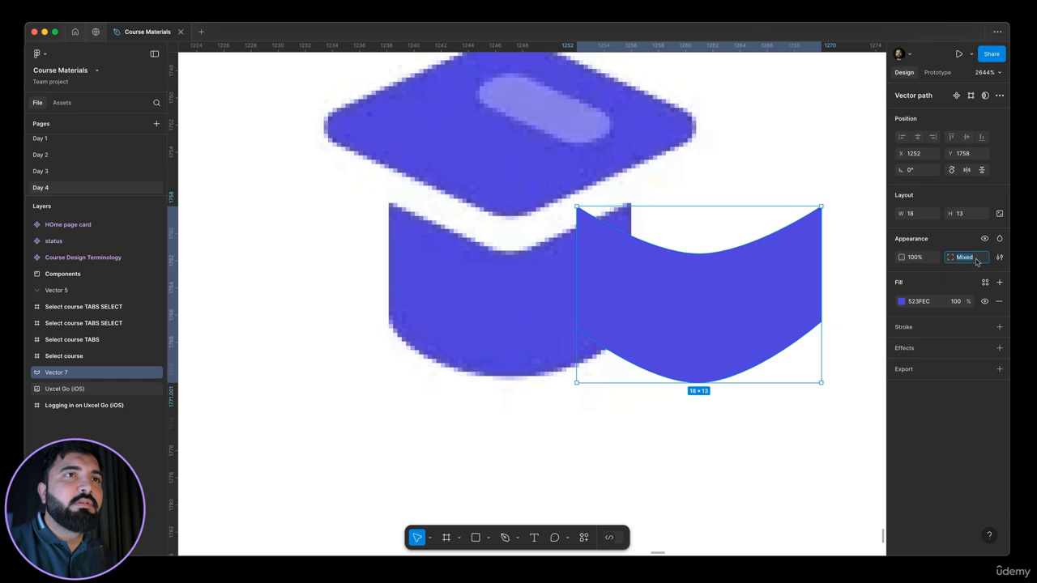
type("4")
key("Return")
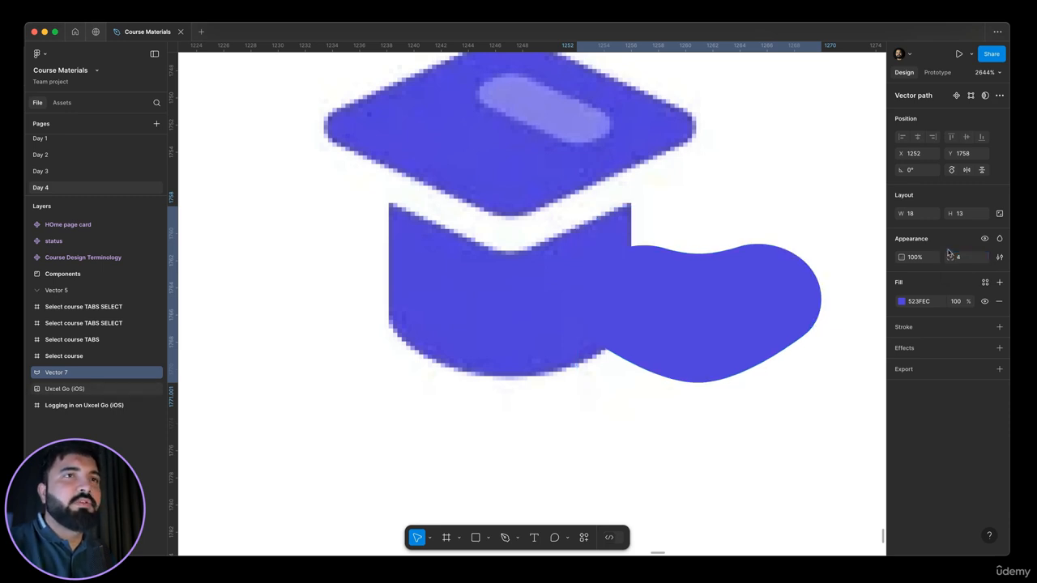
left_click(963, 259)
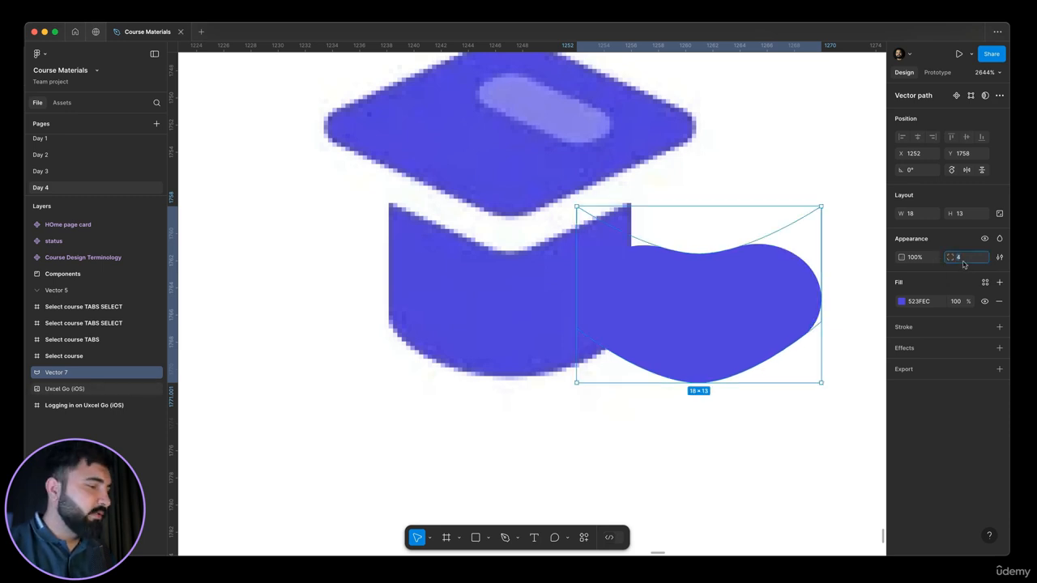
type("2")
key("Return")
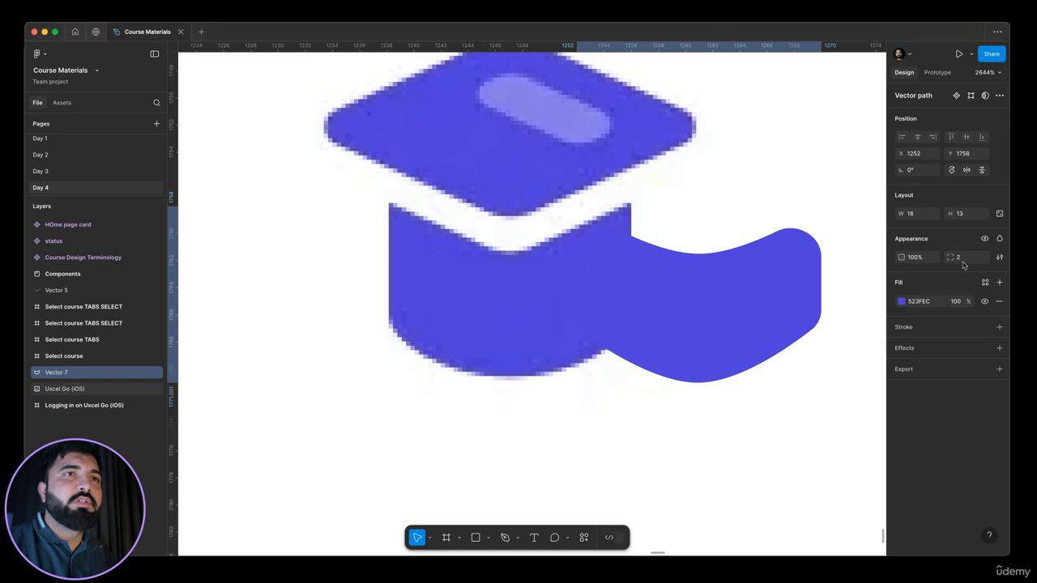
Set the base shape's corner radius to 1.
left_click(964, 259)
type("1")
key("Return")
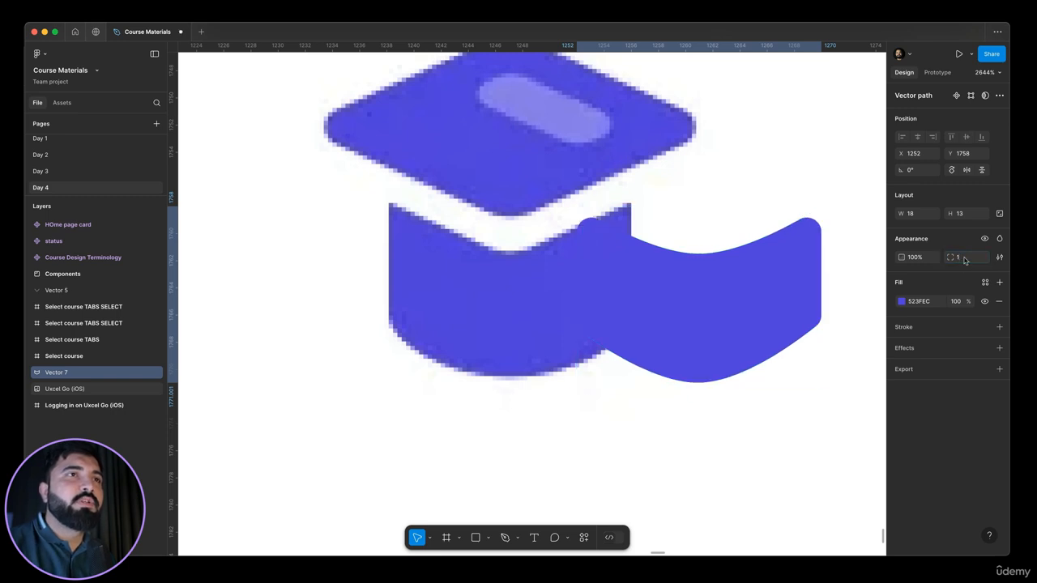
left_click(713, 219)
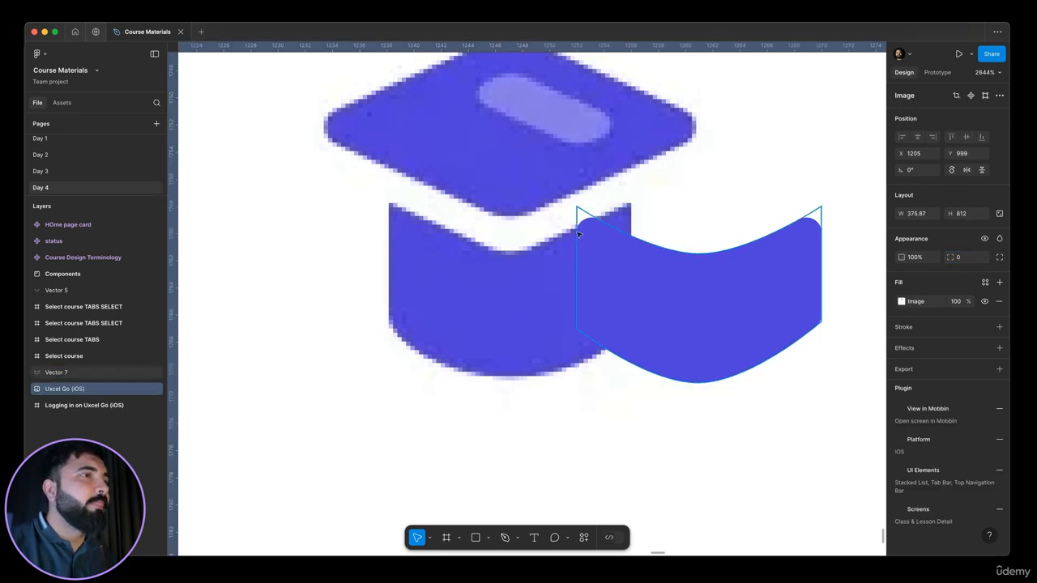
scroll(670, 285, "down", 2)
scroll(670, 286, "down", 1)
left_click_drag(670, 297, 668, 452)
key("super+z")
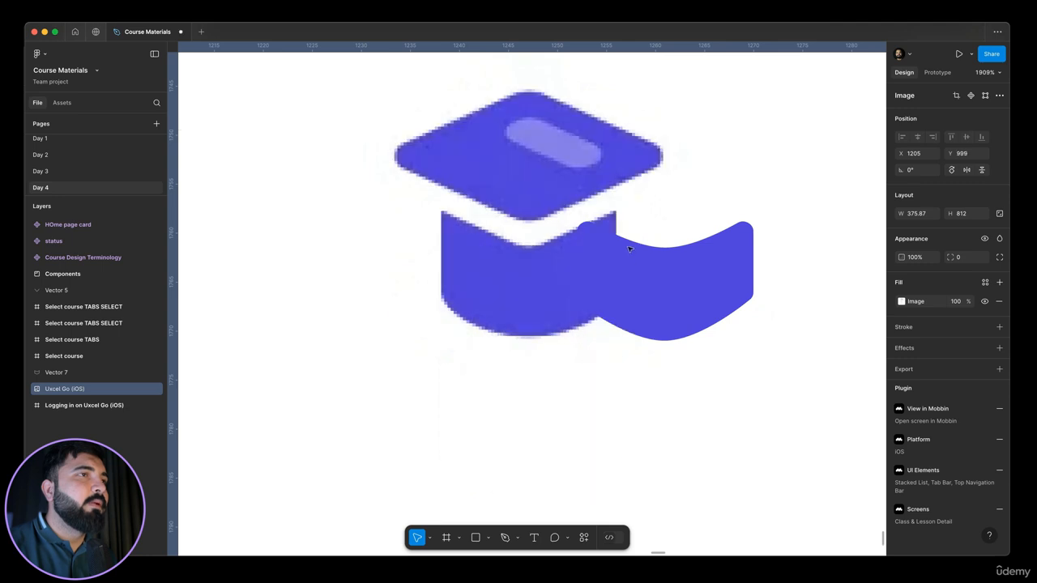
Compare the base shape's corners with the reference by moving it aside, and place it over the reference cap's base at X 1238, Y 1757.
left_click_drag(728, 273, 739, 392)
scroll(616, 209, "up", 5)
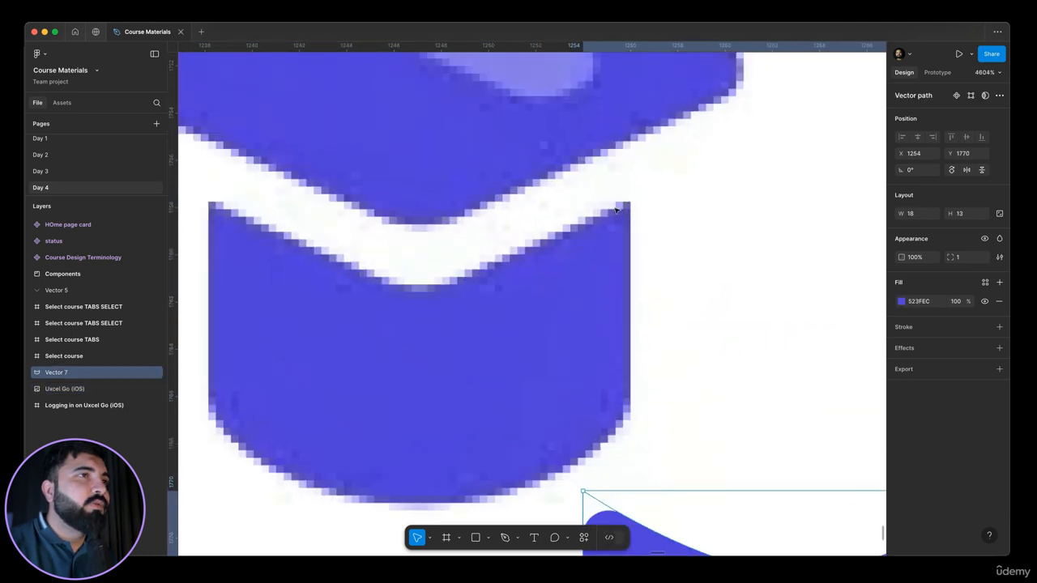
scroll(616, 209, "down", 4)
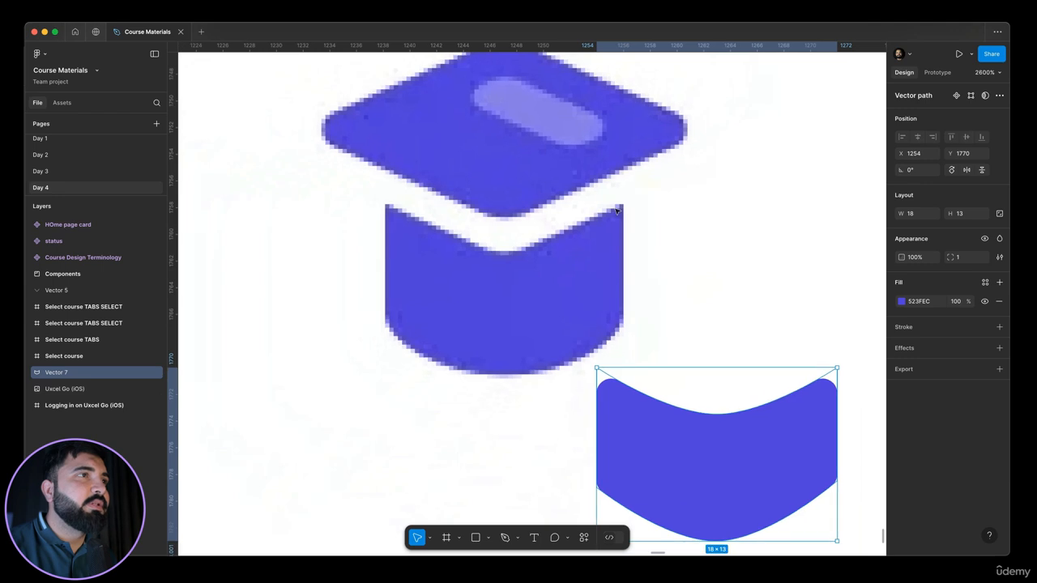
scroll(716, 391, "down", 2)
left_click_drag(716, 391, 565, 277)
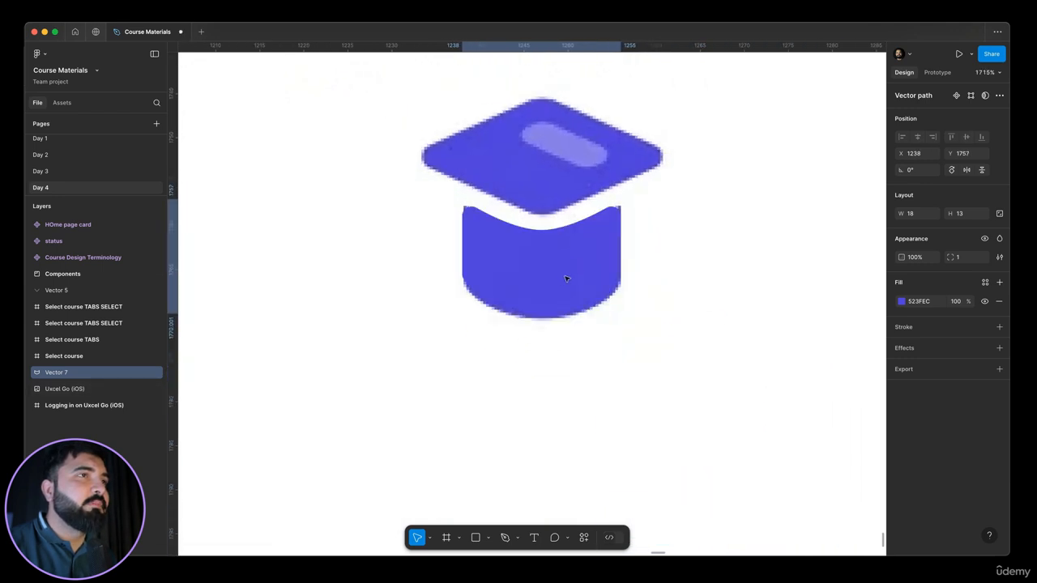
Nudge the base shape down to Y 1758 and set its corner radius to 0.5, checking it against the reference.
key("Down")
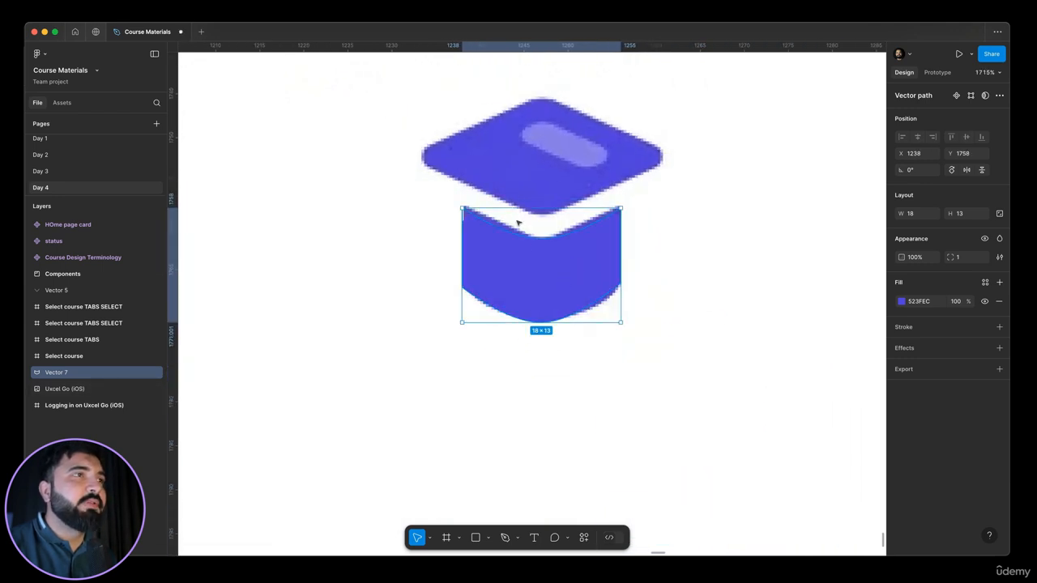
scroll(501, 234, "down", 1)
left_click(977, 262)
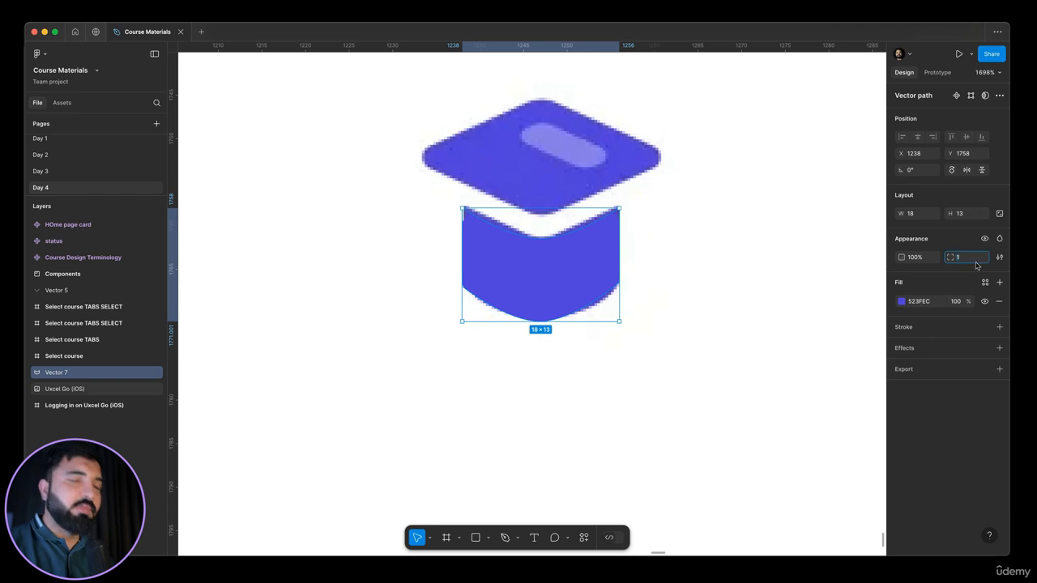
key("BackSpace")
type(".5")
key("Return")
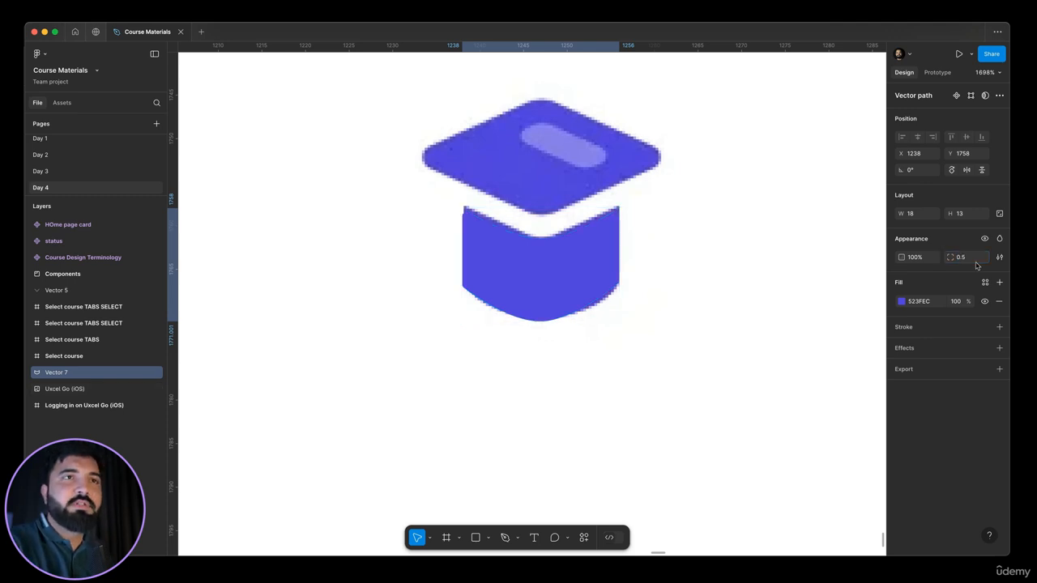
left_click_drag(570, 271, 727, 263)
key("super+z")
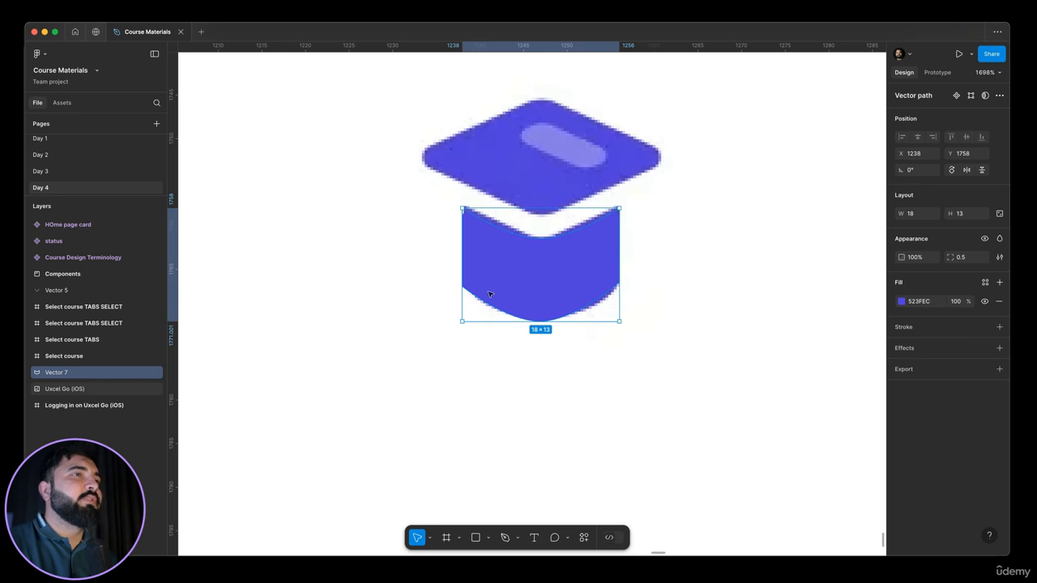
Trace the reference cap's diamond-shaped top with the Pen tool as a closed four-point path about 27 × 13.
scroll(481, 150, "up", 3)
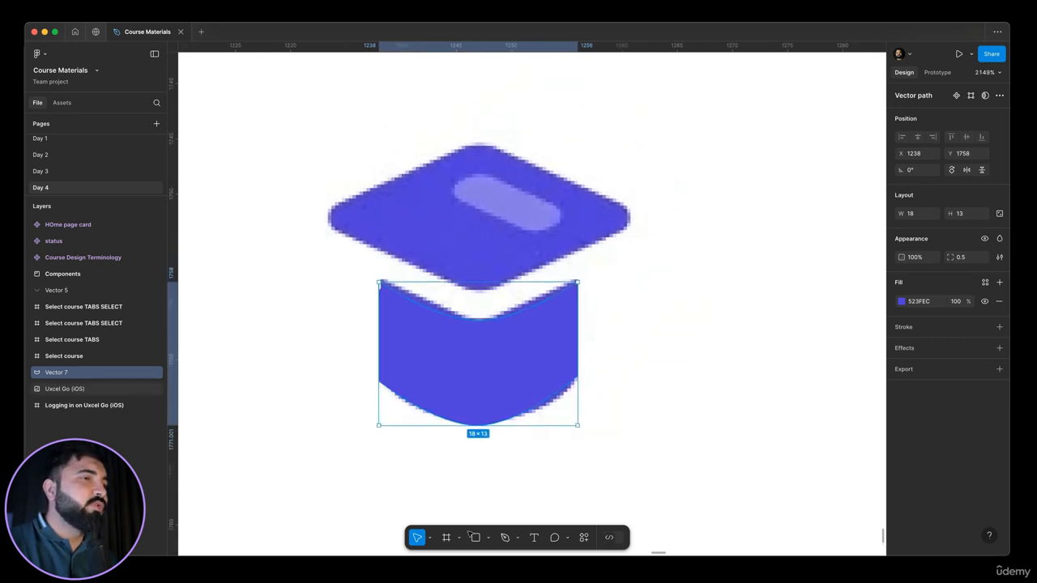
left_click(504, 537)
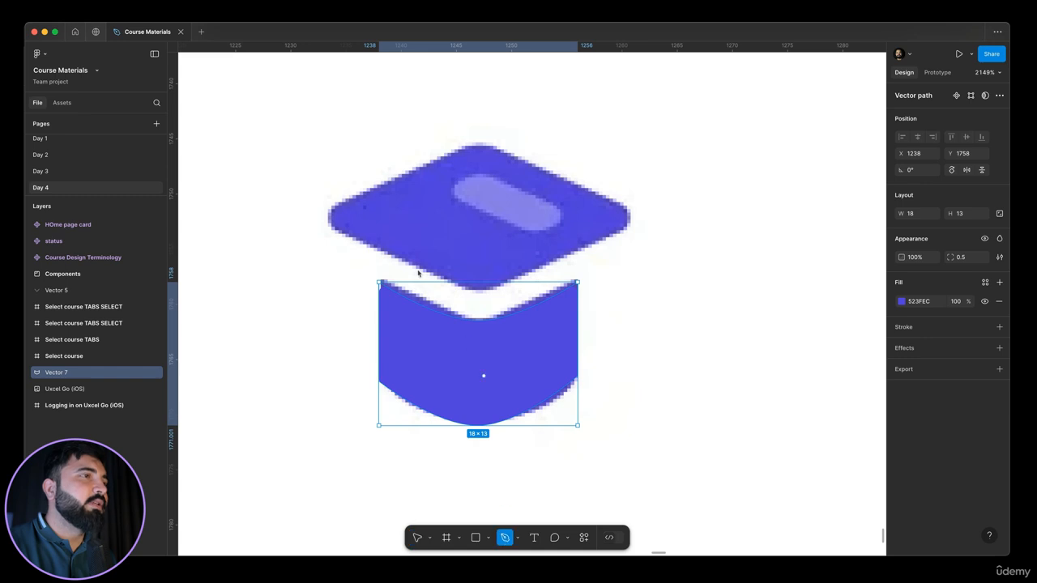
left_click(331, 219)
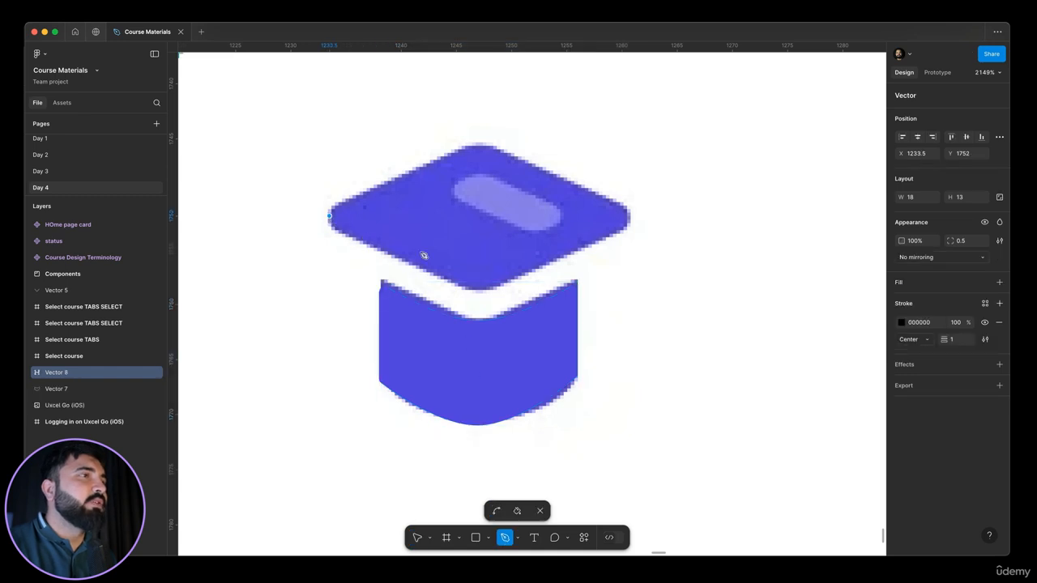
left_click(478, 288)
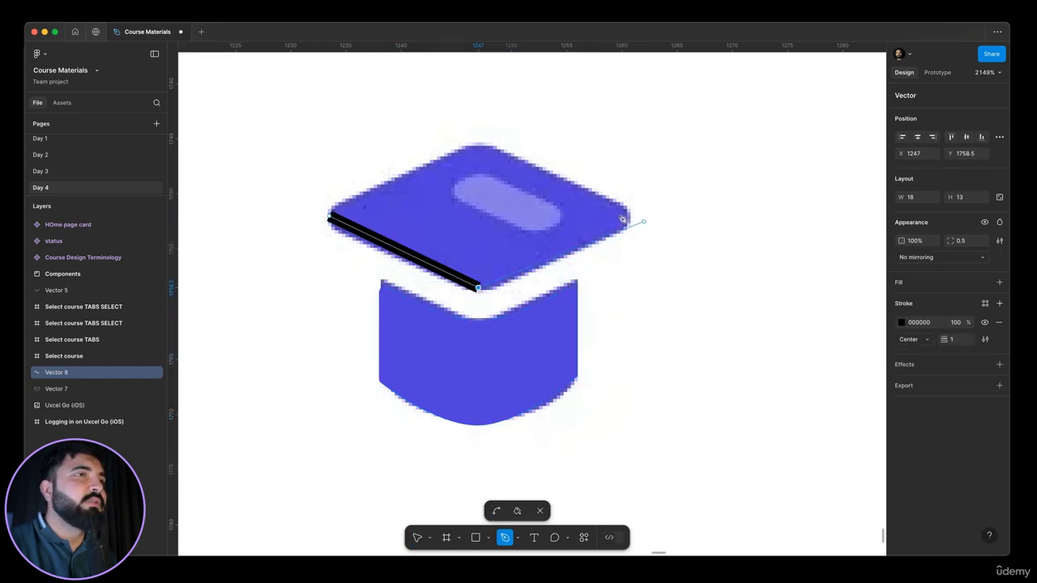
left_click(628, 217)
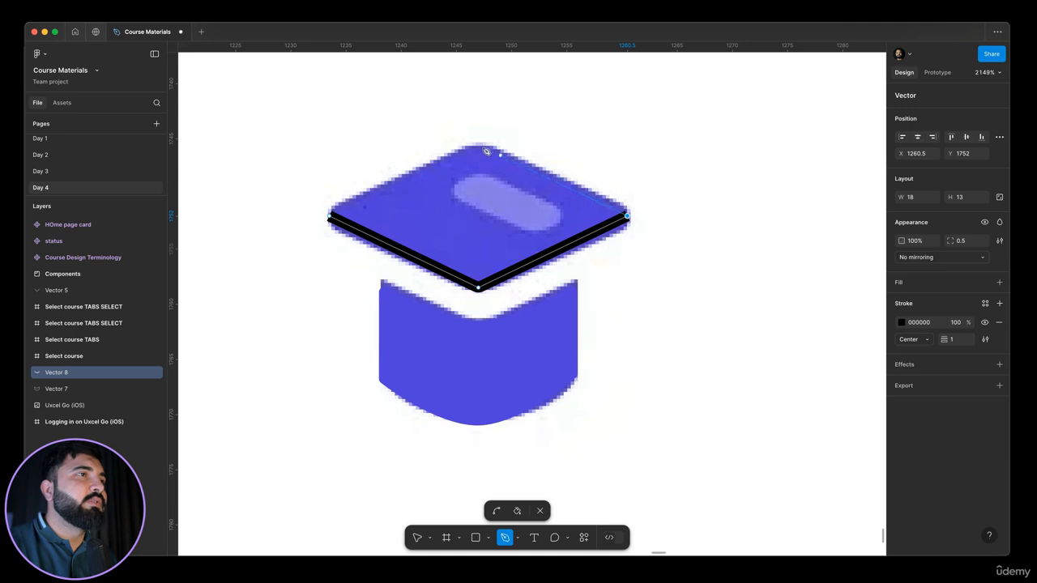
left_click(479, 145)
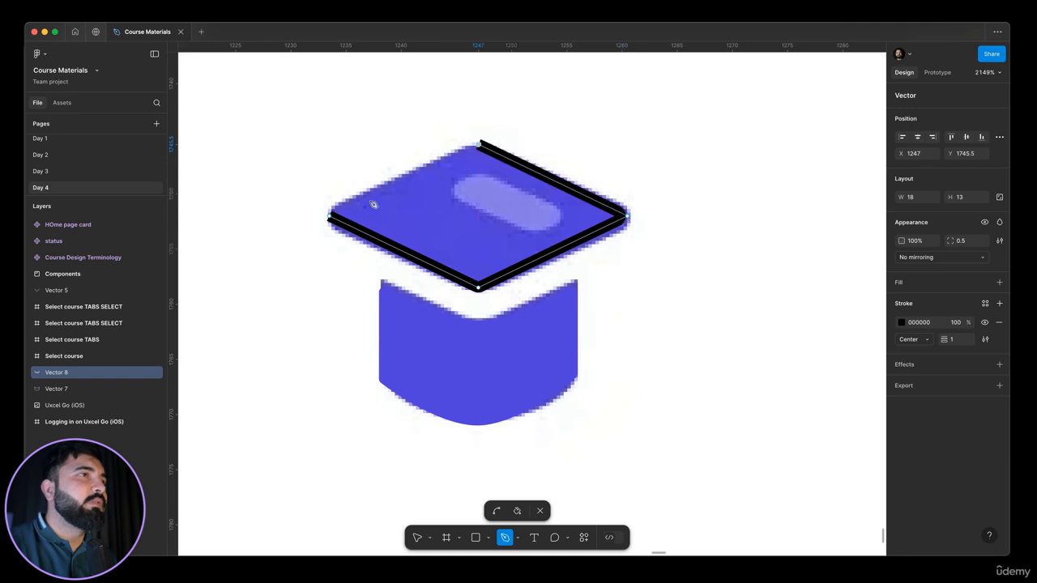
left_click(334, 217)
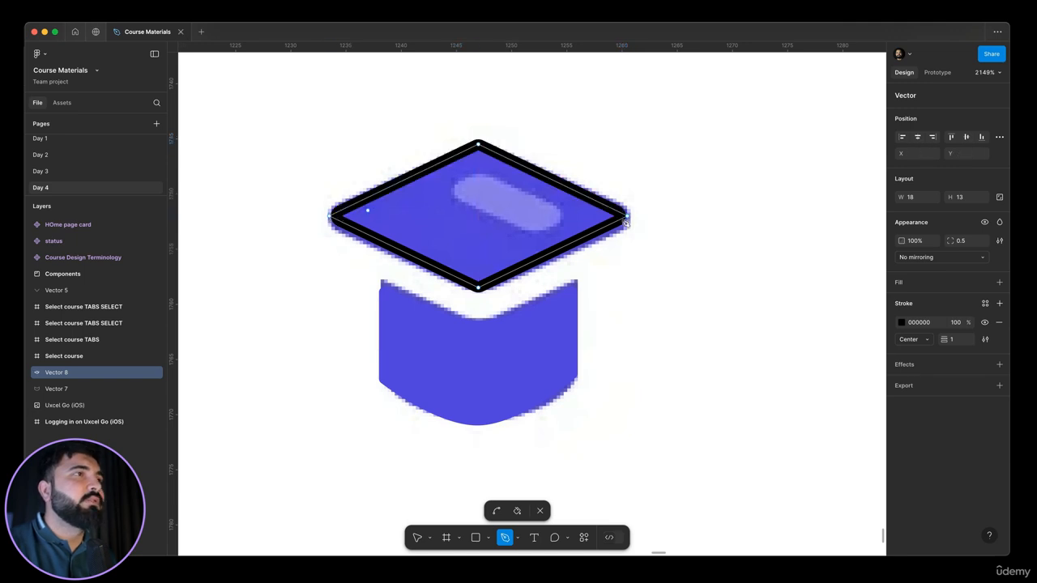
left_click(786, 276)
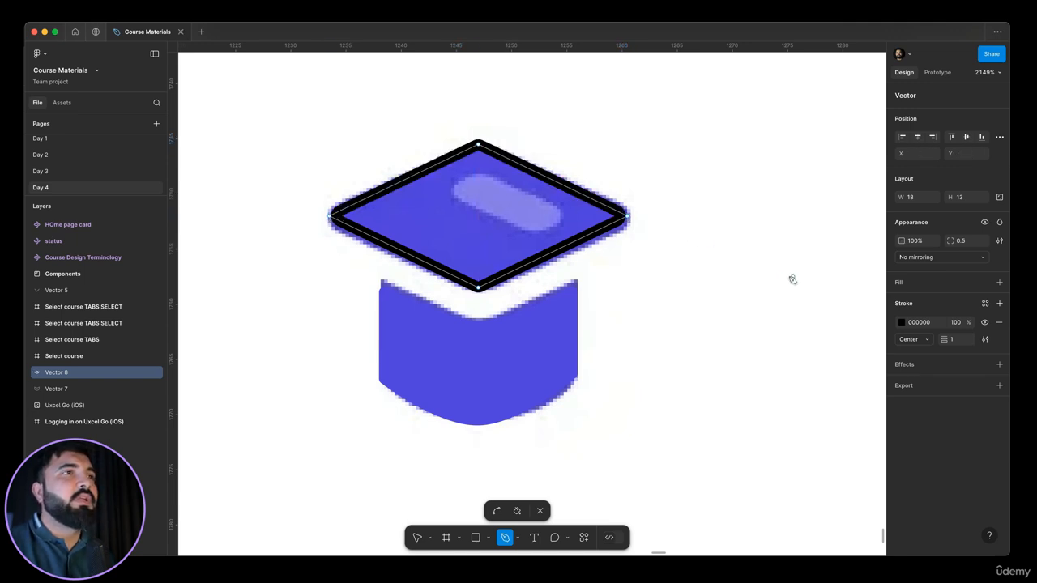
Fill the diamond top with purple 523FEC sampled from the cap's base, remove its black stroke and finish vector editing.
left_click(999, 282)
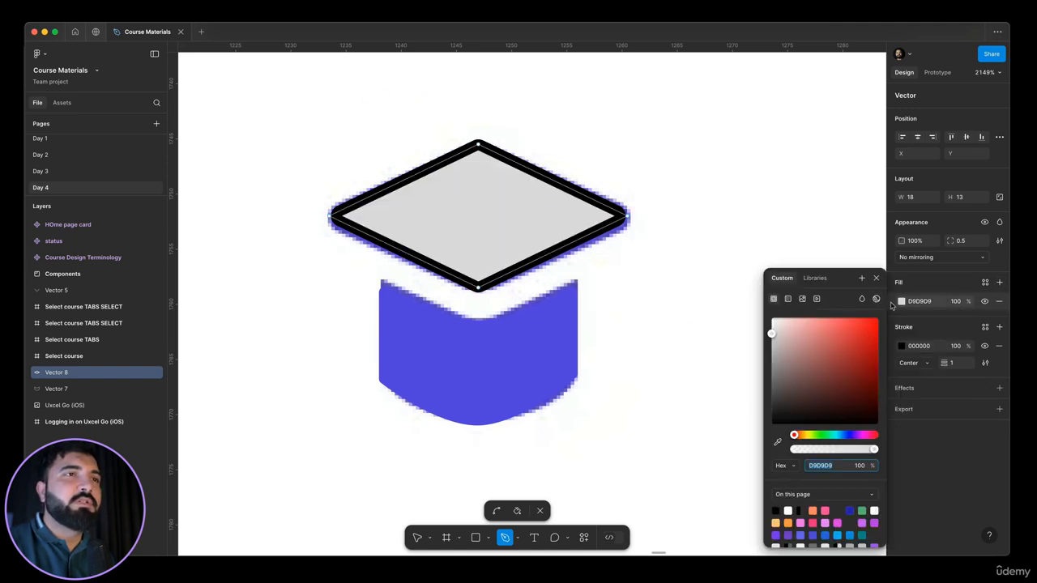
left_click(776, 442)
left_click(538, 381)
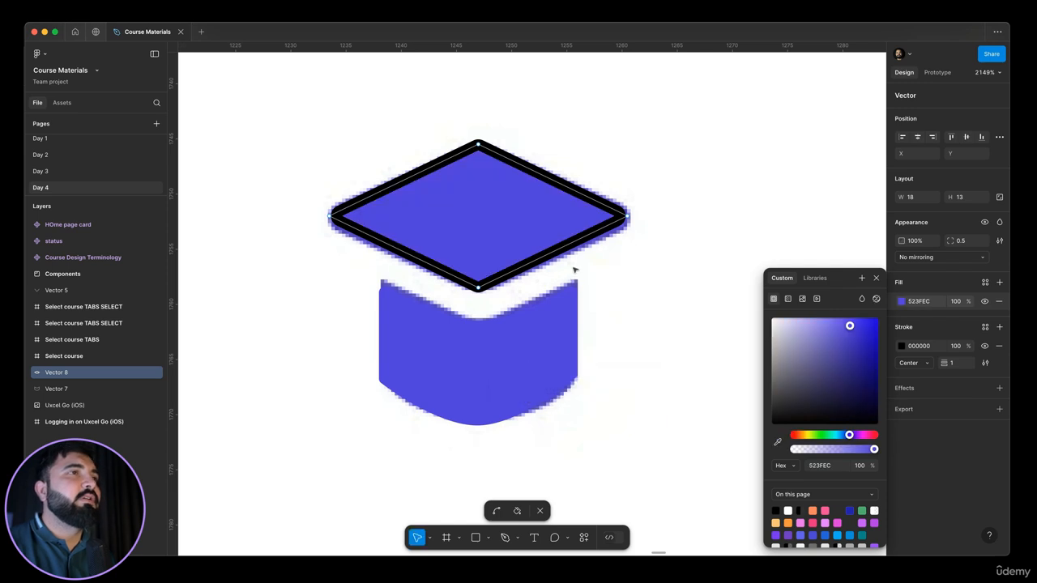
left_click(999, 347)
scroll(669, 222, "down", 3)
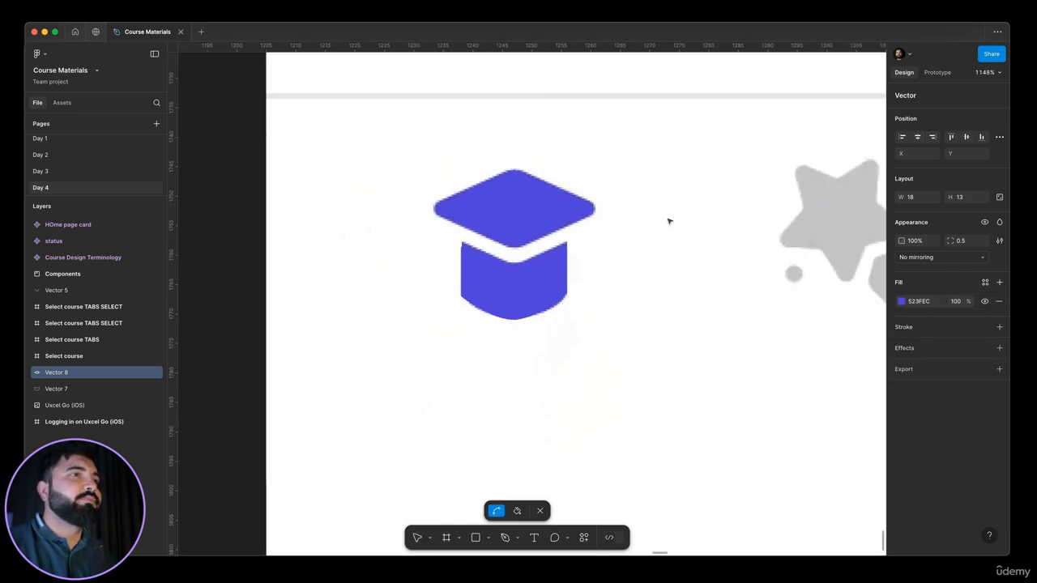
key("Escape")
Move the diamond top and the base shape together horizontally into the gap between the reference cap and the star icon.
left_click(545, 265)
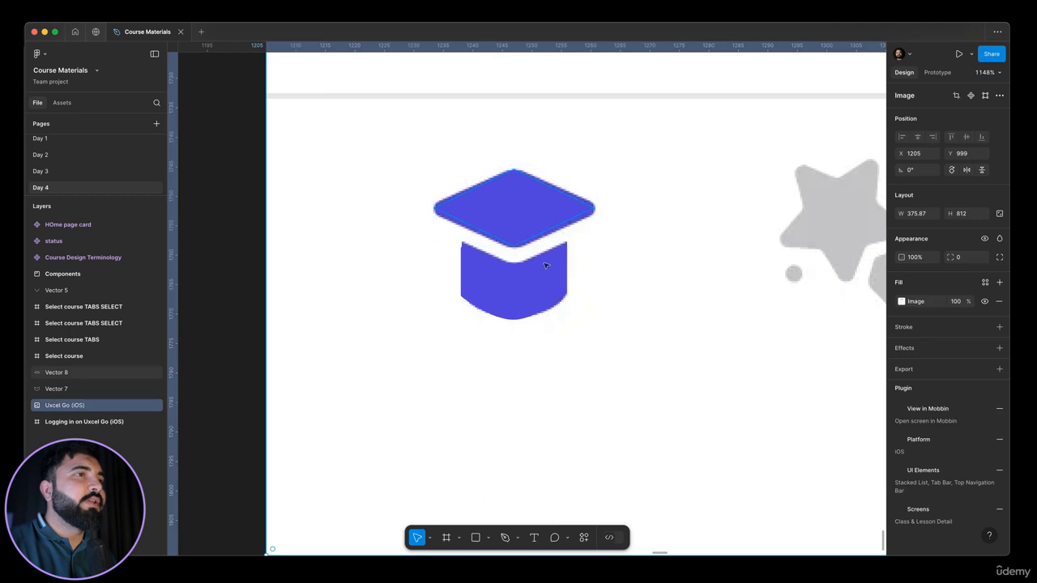
left_click(535, 222)
left_click(549, 290, "shift")
scroll(513, 183, "down", 3)
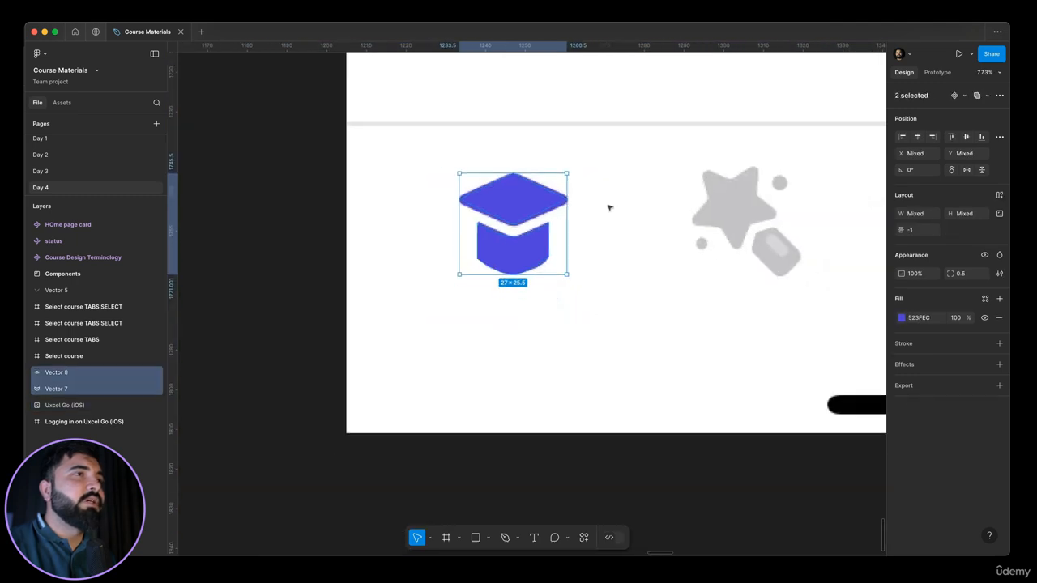
left_click_drag(516, 207, 637, 207)
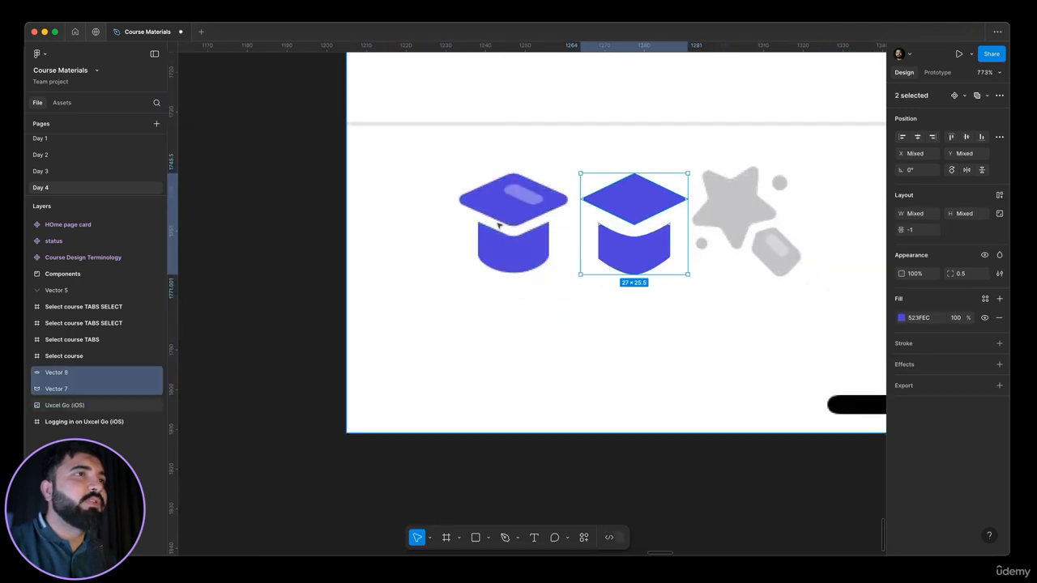
Set the diamond top's corner radius to 1.
scroll(534, 227, "up", 5)
left_click(563, 227)
left_click(649, 212)
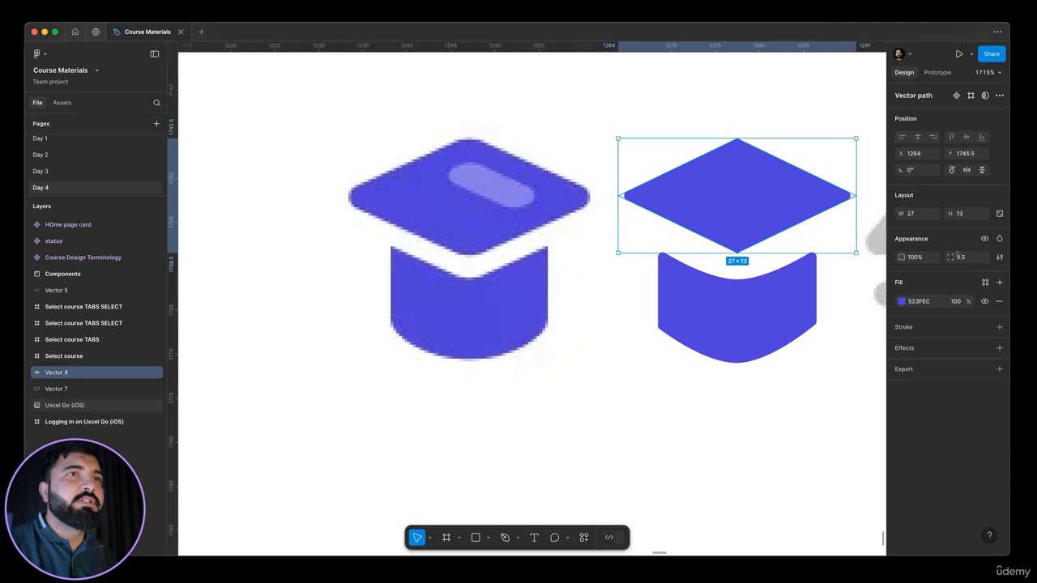
left_click(959, 257)
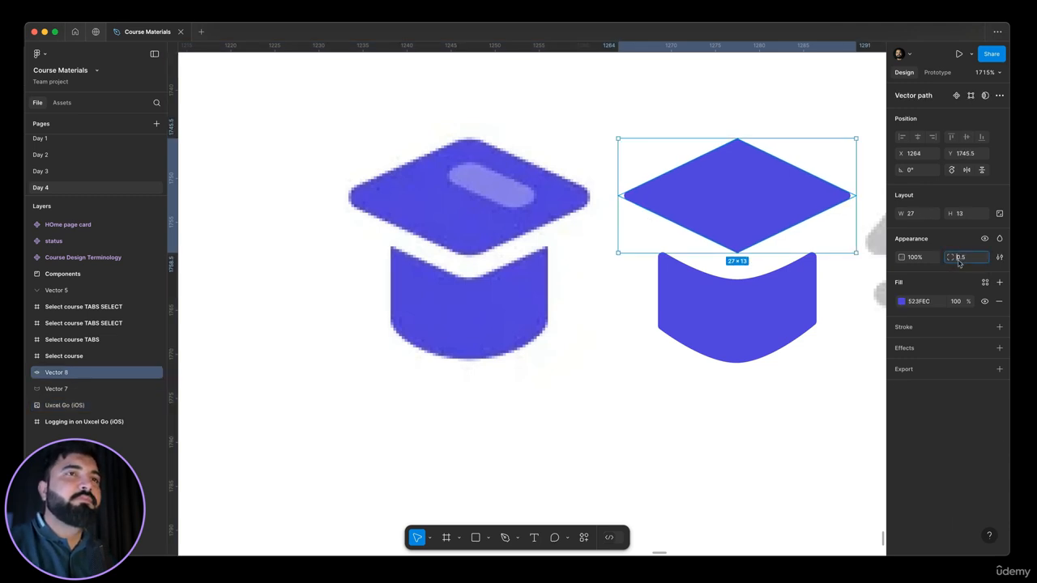
key("Return")
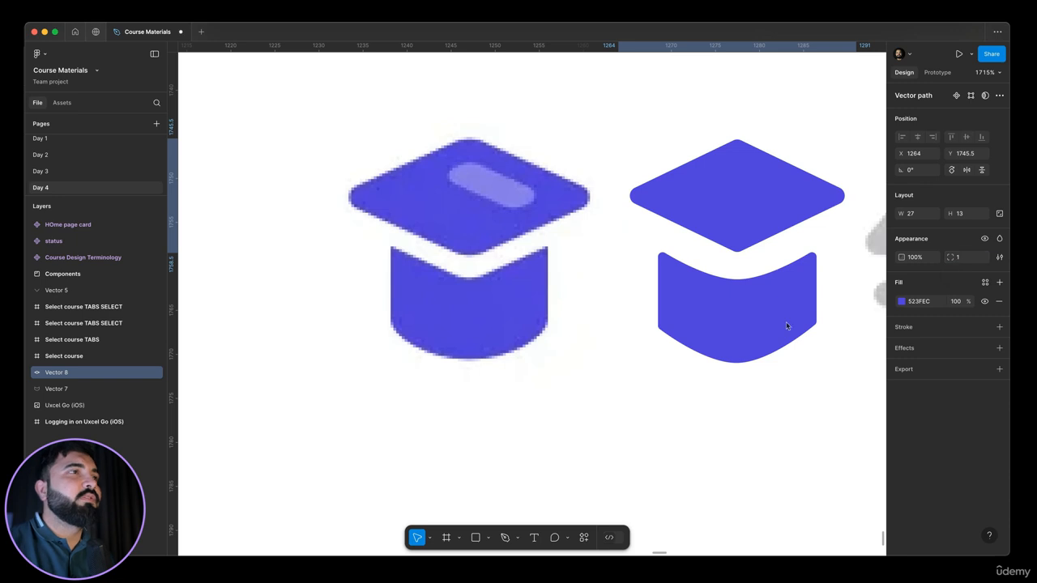
left_click(460, 249)
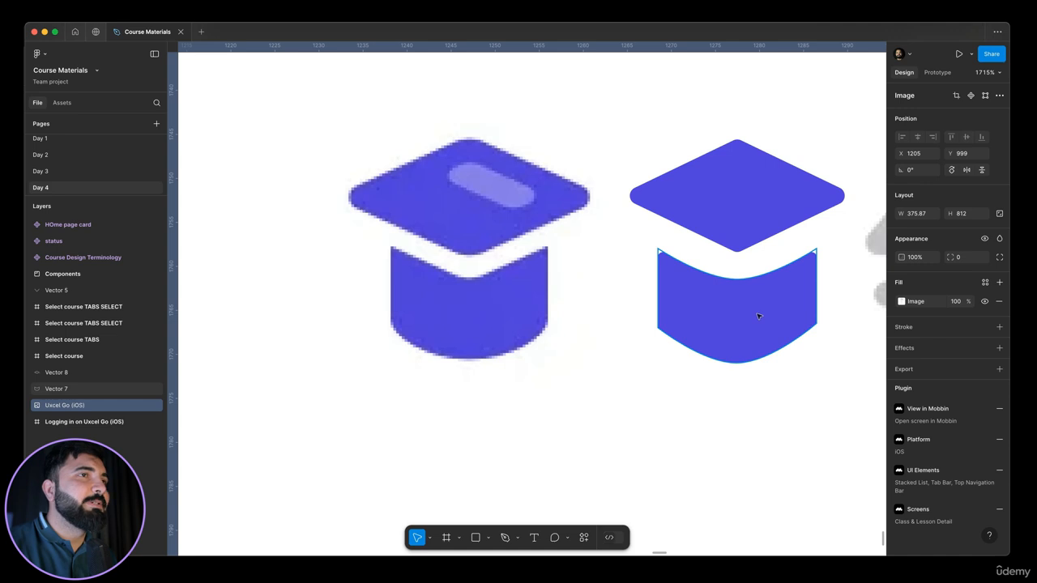
left_click(738, 205)
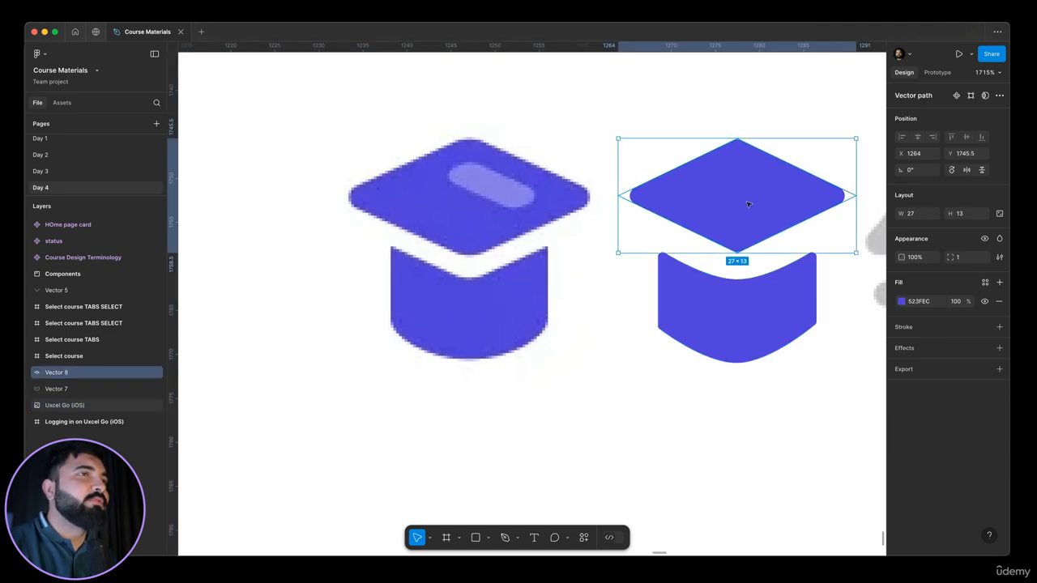
scroll(442, 154, "up", 5)
scroll(439, 149, "up", 2)
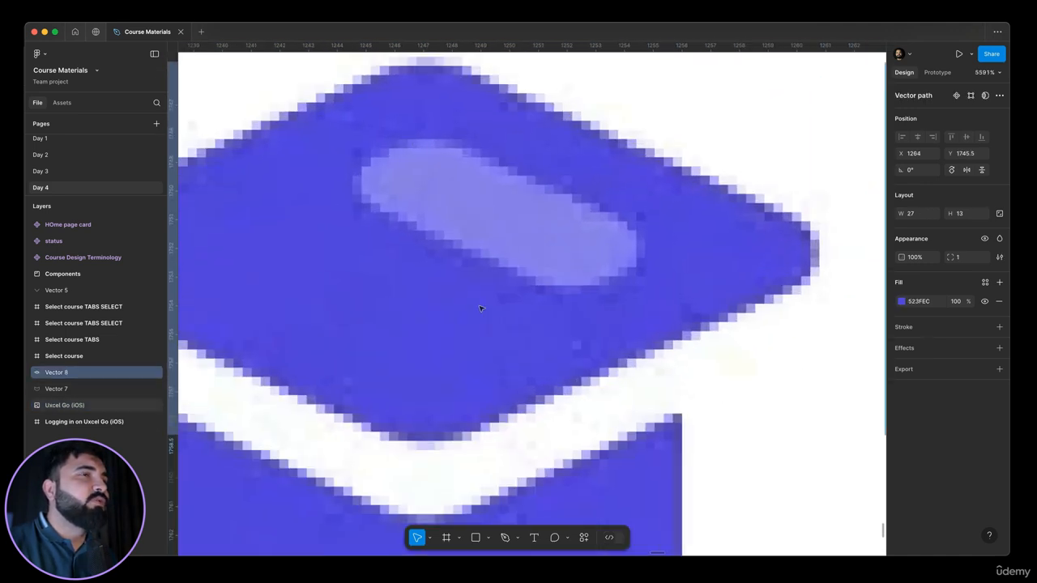
scroll(472, 222, "down", 5)
Trace the light highlight on the reference cap's top with the Pen tool as a closed four-point path.
scroll(472, 222, "up", 1)
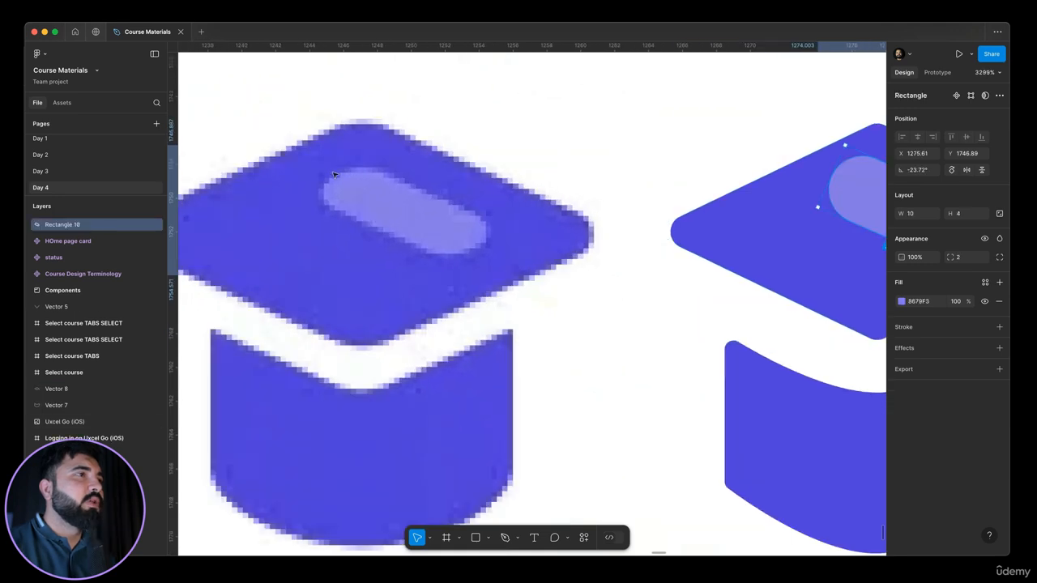
scroll(322, 171, "up", 3)
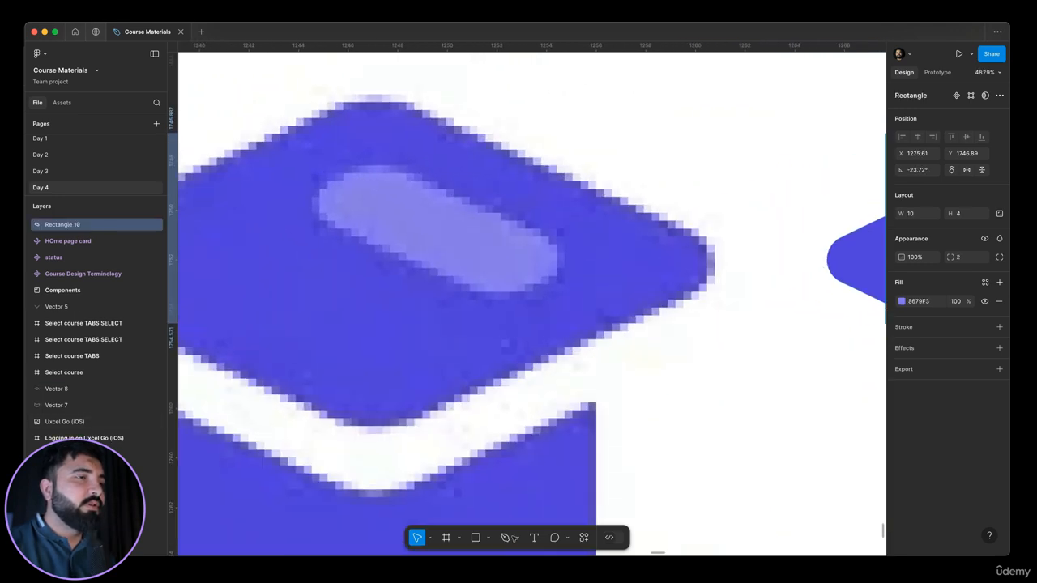
left_click(505, 537)
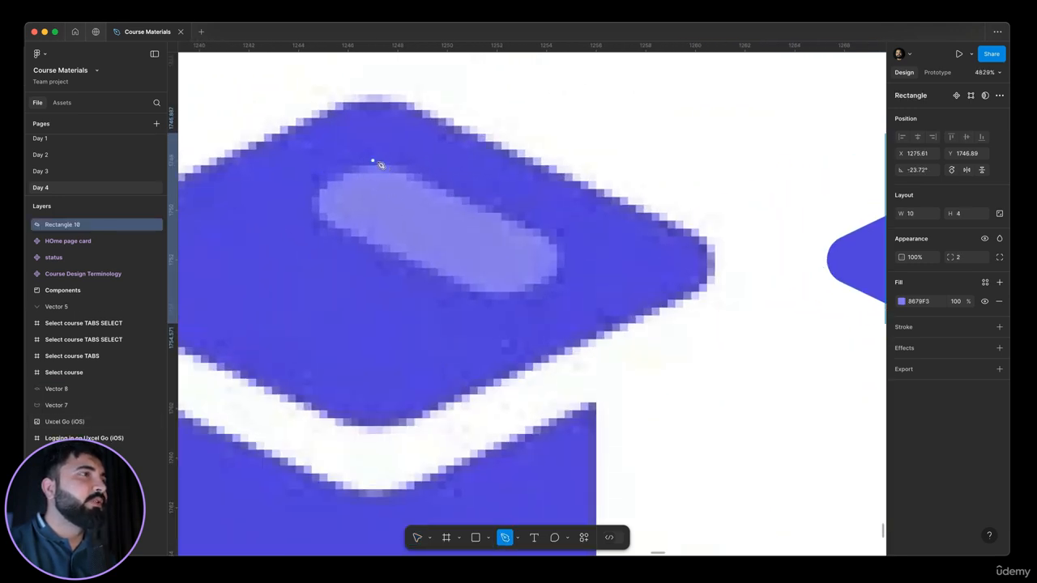
left_click(372, 160)
left_click(310, 198)
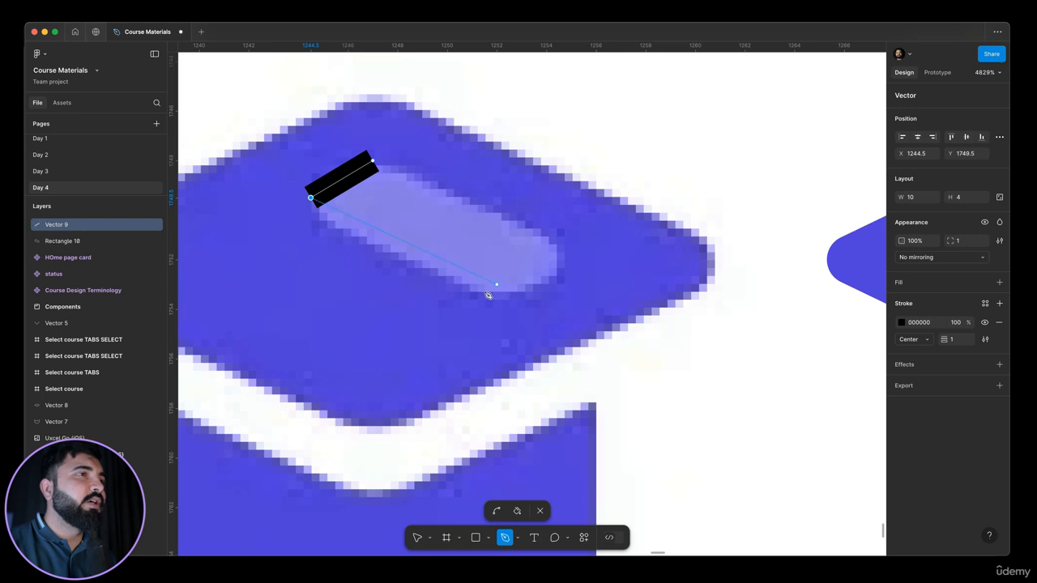
left_click_drag(483, 297, 570, 256)
left_click(559, 259)
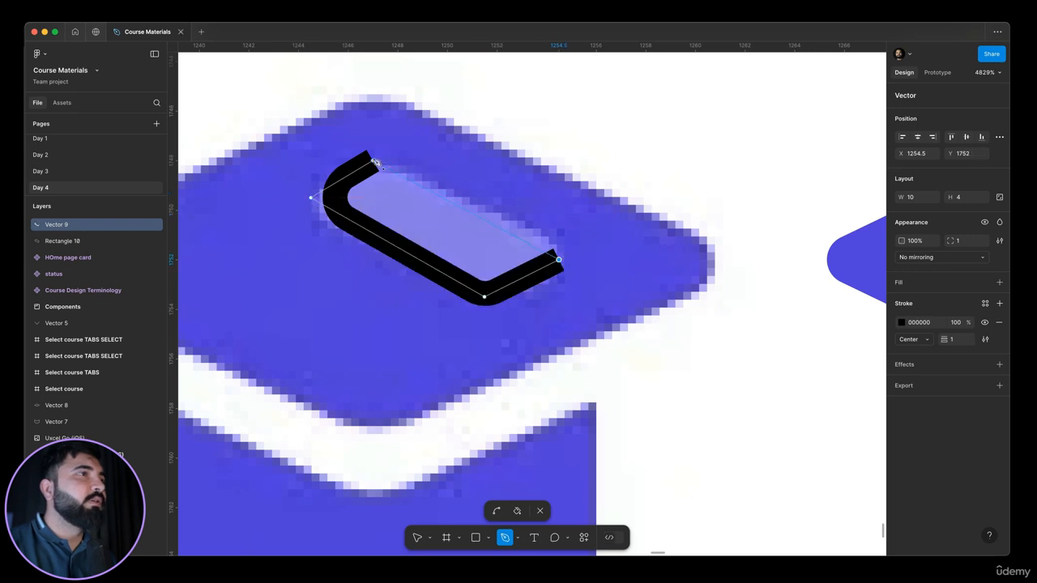
left_click(373, 161)
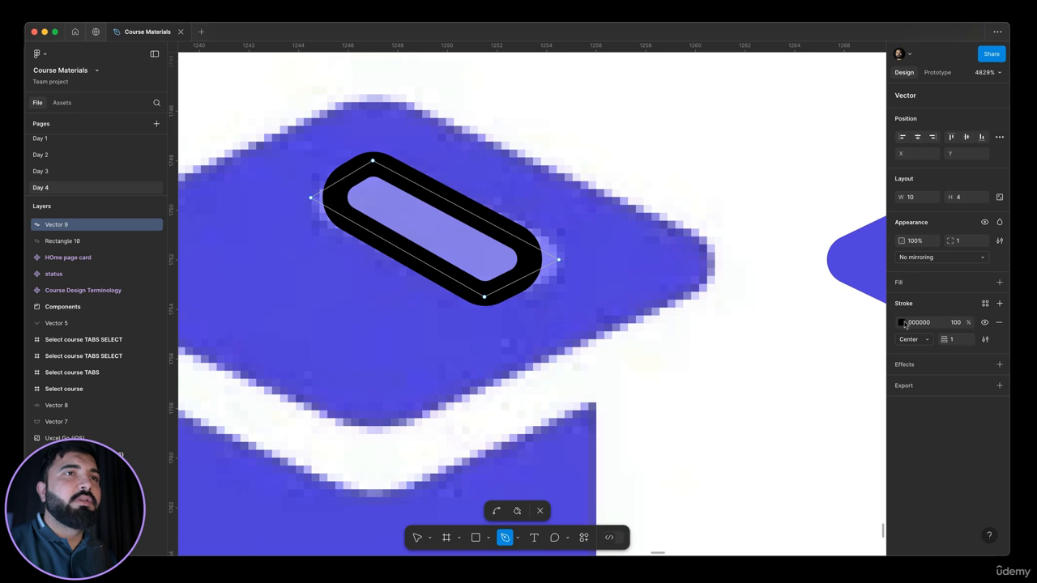
Fill the traced highlight with light purple 8579FD sampled from the reference, remove its black stroke and finish vector editing.
left_click(998, 283)
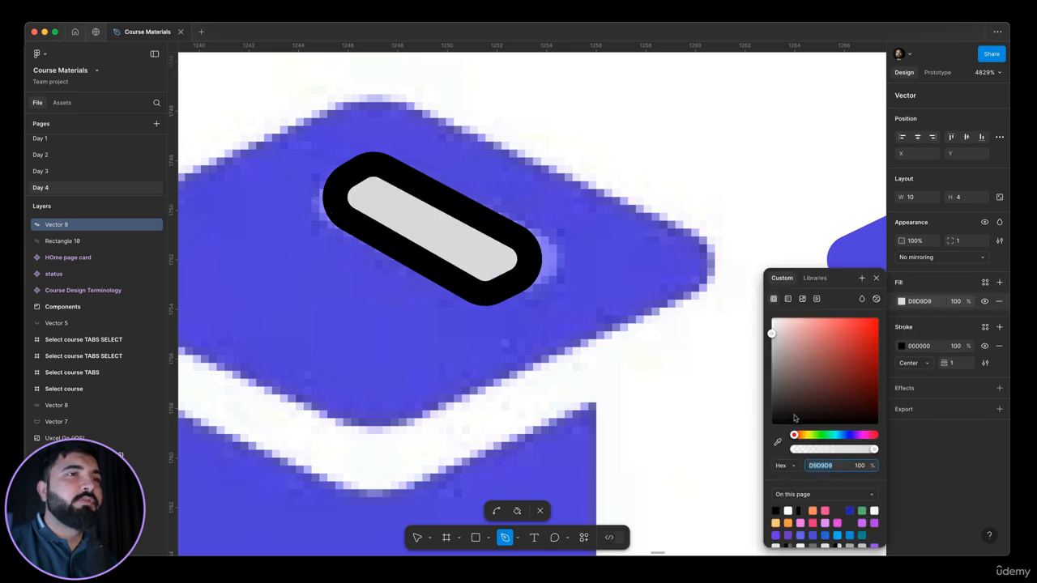
left_click(777, 443)
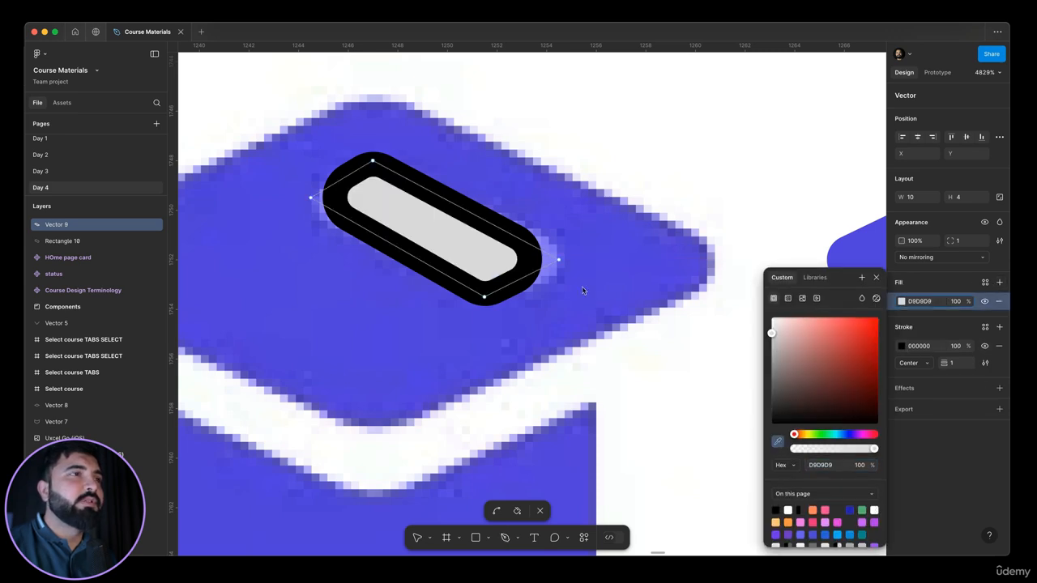
left_click(550, 257)
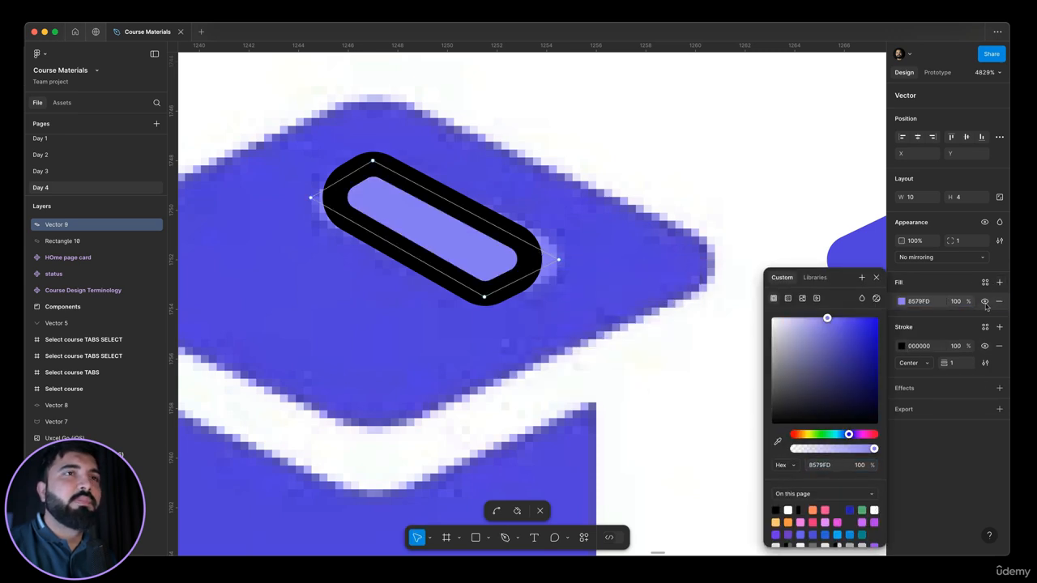
left_click(999, 346)
scroll(481, 254, "down", 5)
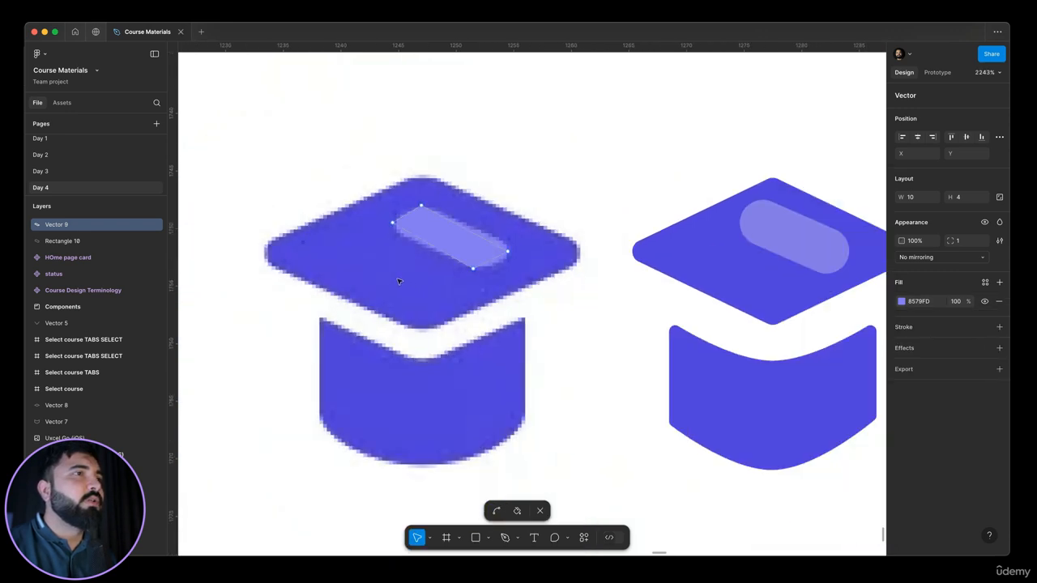
key("Escape")
left_click(430, 263)
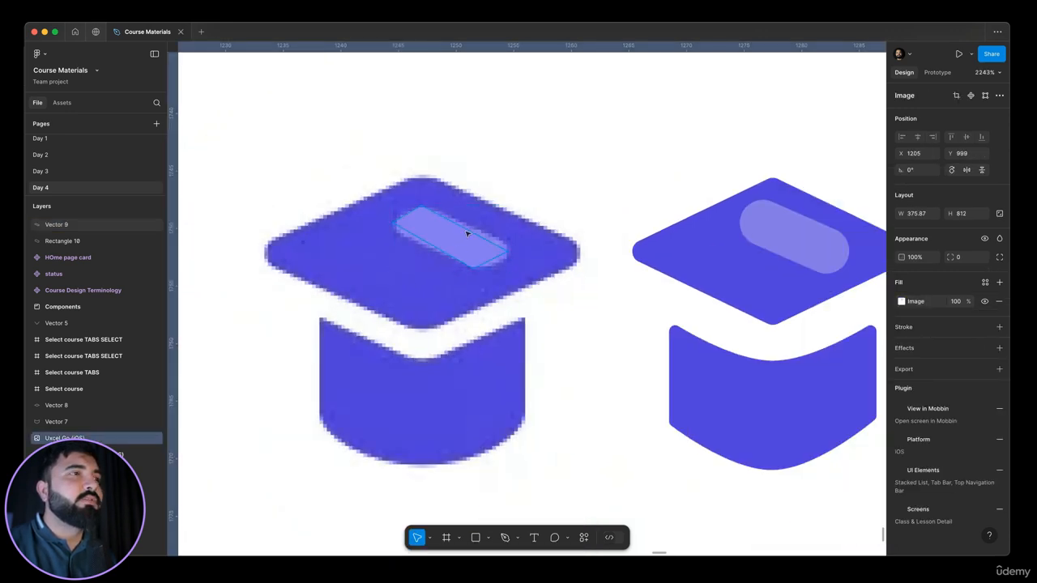
Replace the rounded-rectangle highlight on the custom cap with a duplicate of the traced highlight, placed at X 1275, Y 1748.
left_click(467, 231)
scroll(679, 242, "right", 2)
left_click(680, 242)
key("Delete")
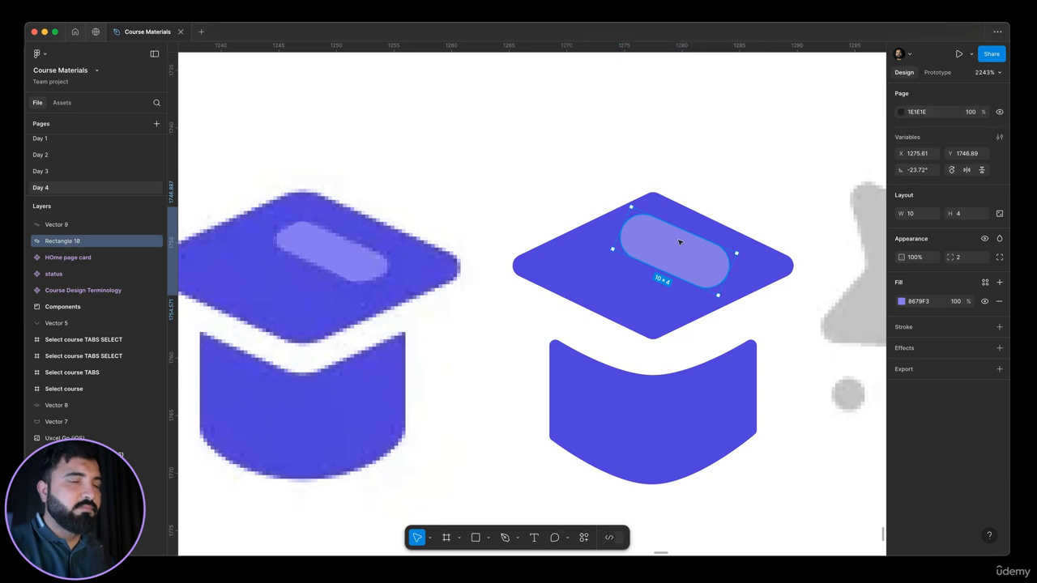
left_click(679, 242)
key("super+v")
left_click_drag(386, 242, 703, 254)
key("Up")
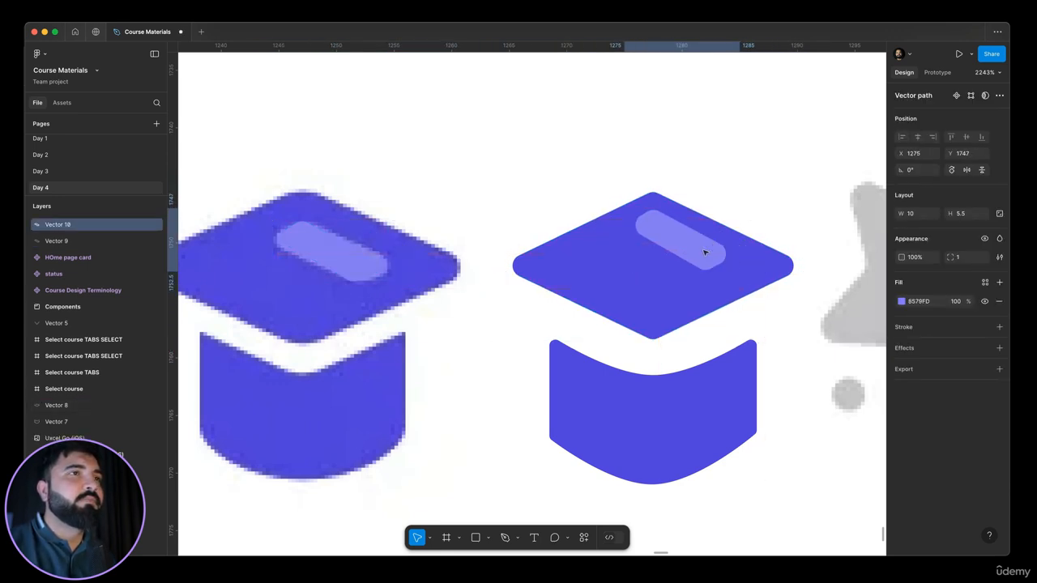
key("Down")
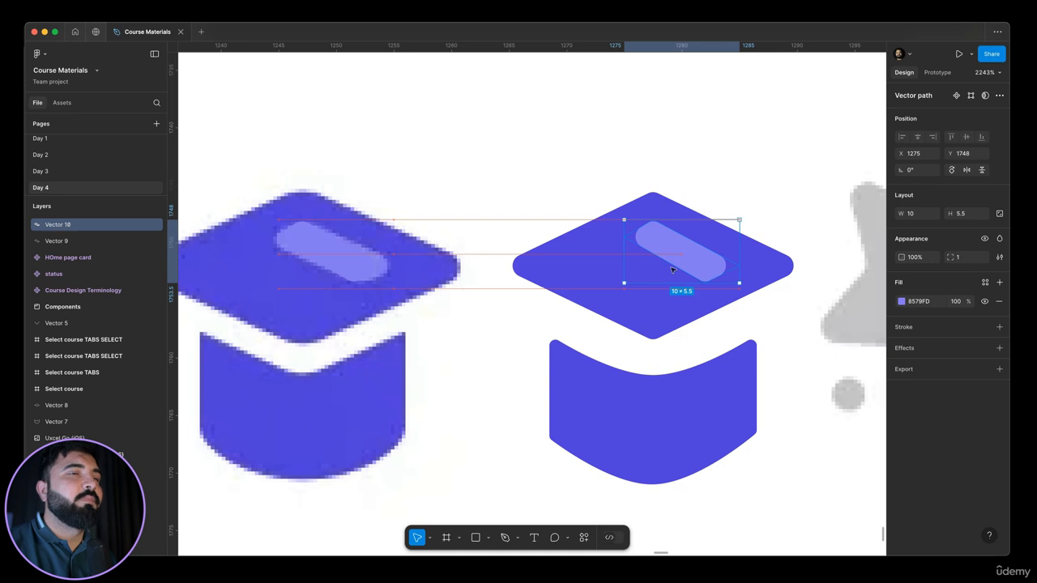
scroll(528, 280, "down", 5)
double_click(469, 356)
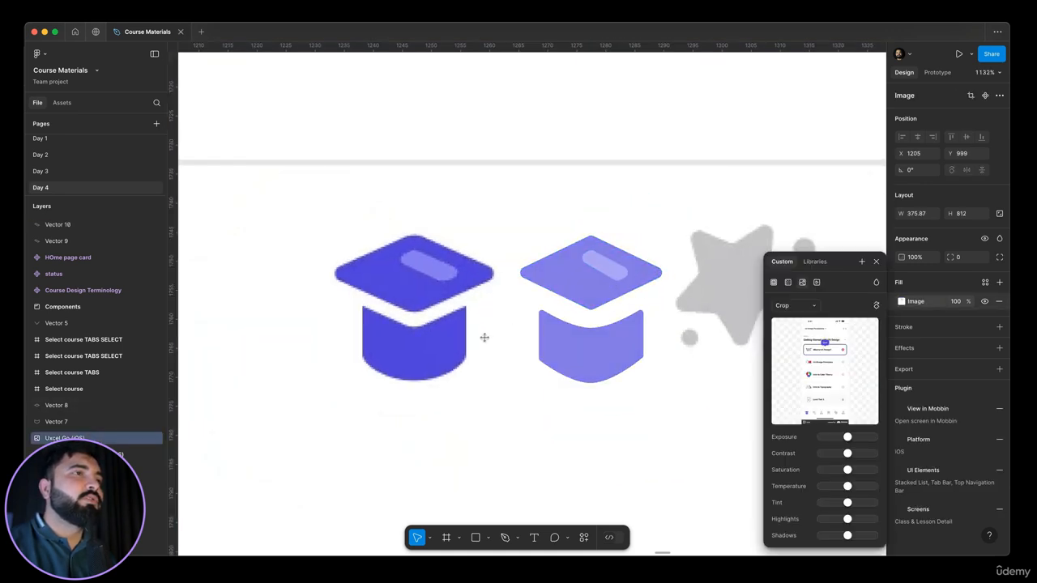
scroll(497, 294, "down", 5)
key("Escape")
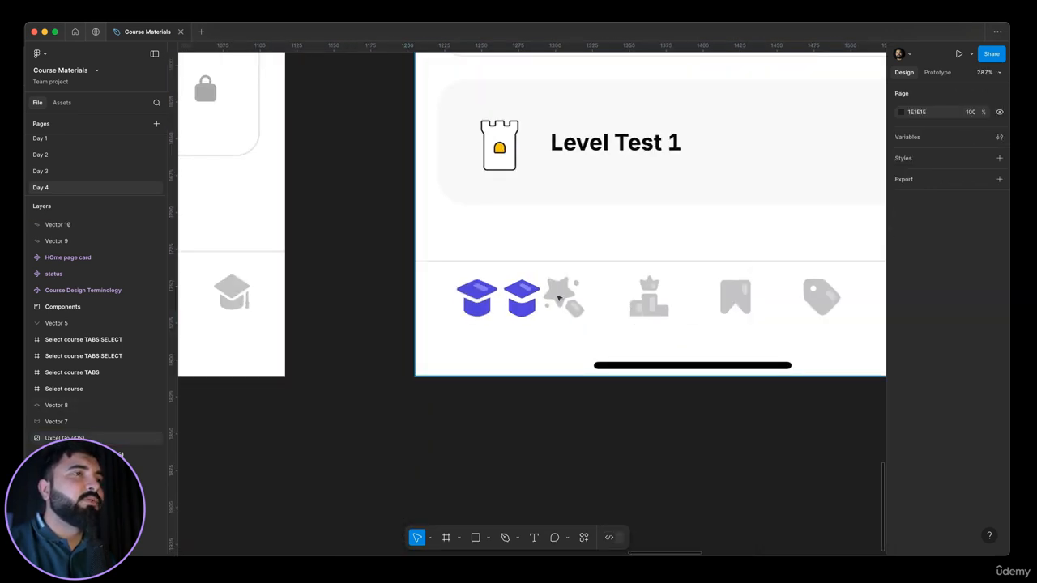
Select the custom cap's highlight, diamond top and base together and move them onto the reference cap.
scroll(557, 297, "up", 5)
left_click(474, 274)
scroll(470, 275, "up", 3)
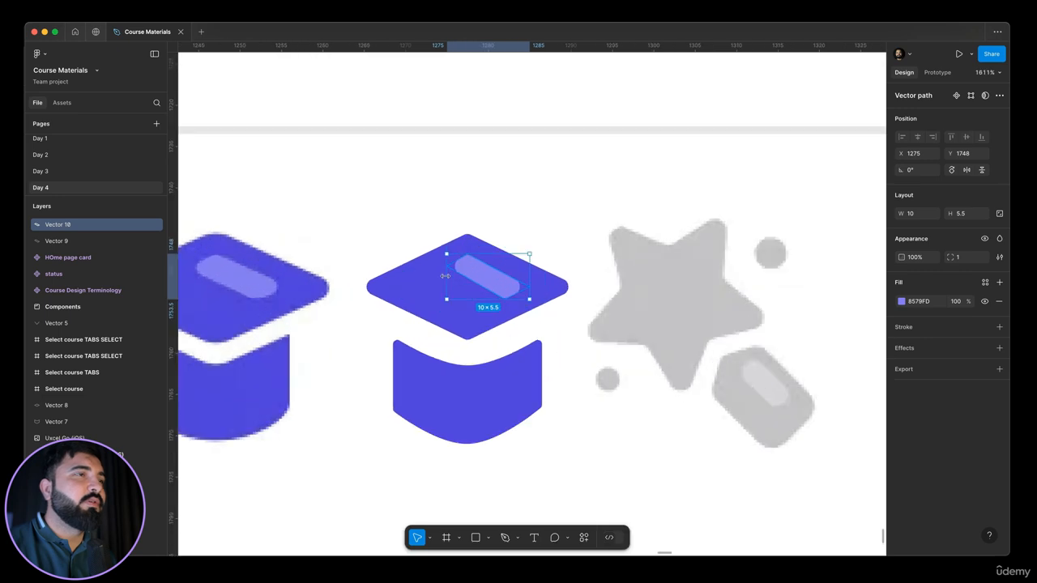
left_click(421, 285, "shift")
left_click(474, 359, "shift")
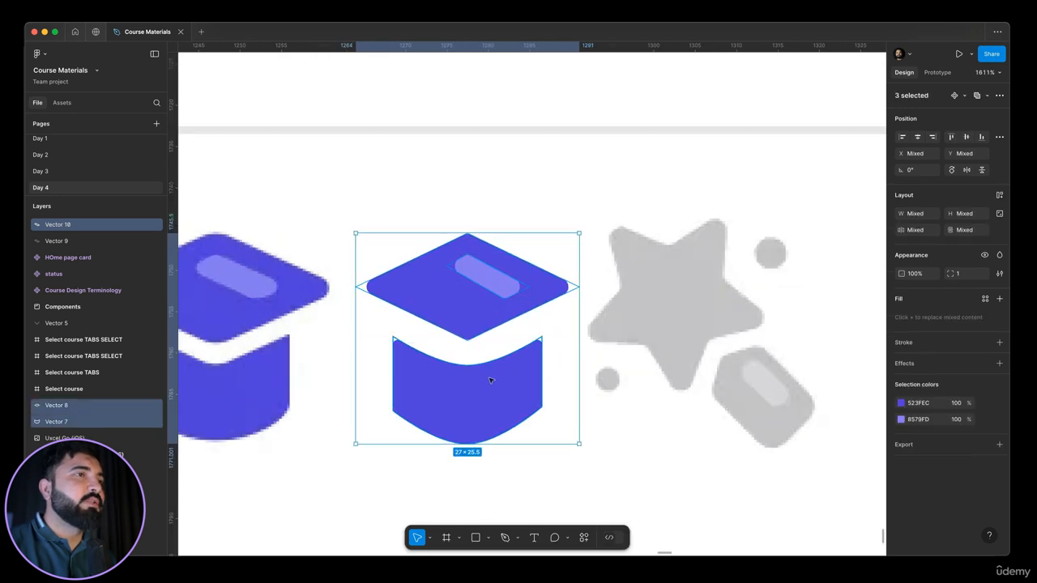
scroll(475, 359, "left", 3)
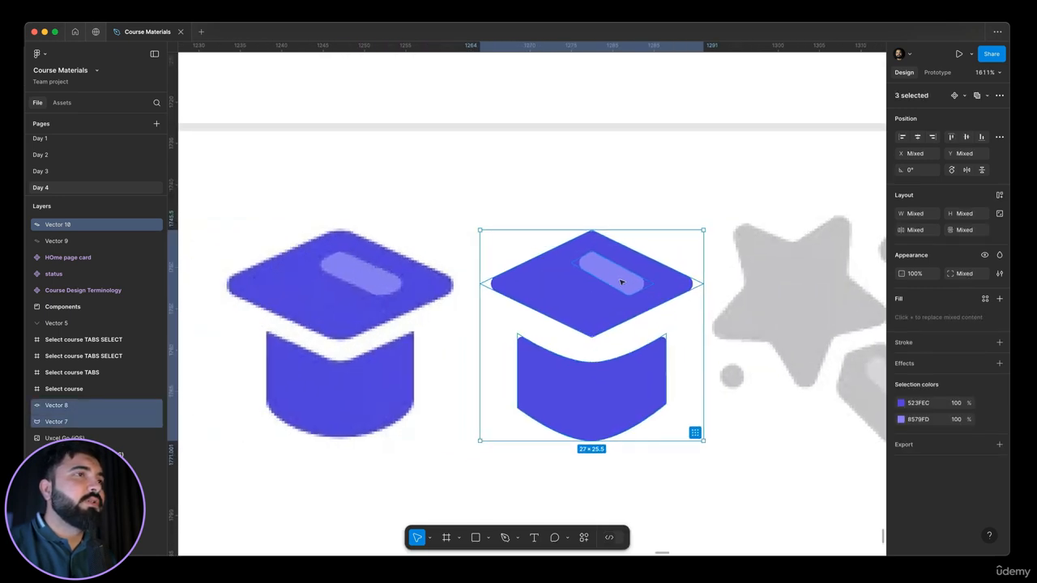
left_click_drag(622, 282, 368, 289)
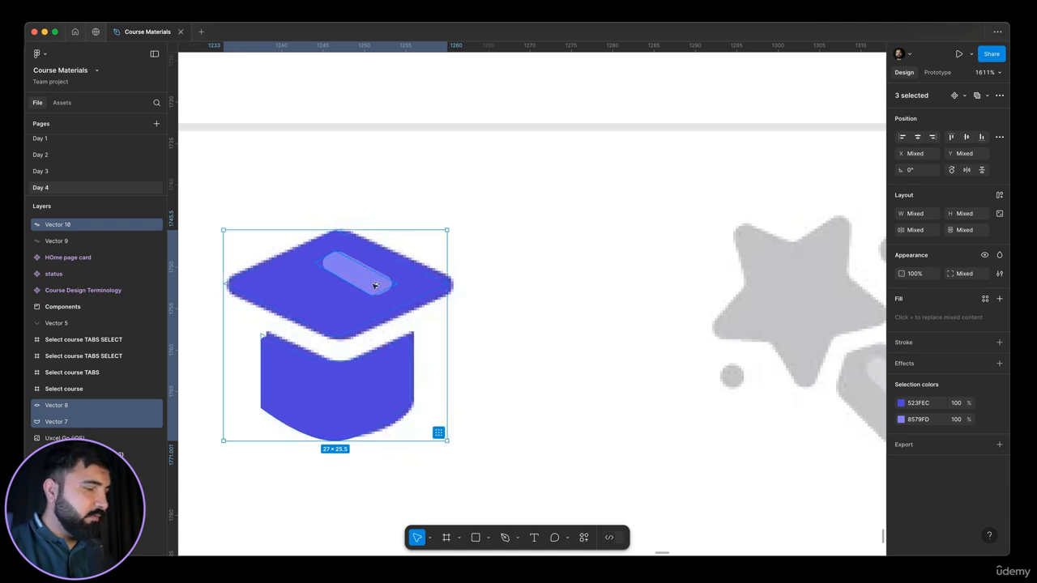
Wrap the three selected cap shapes in a frame and set its size to 32 × 32.
key("super+alt+g")
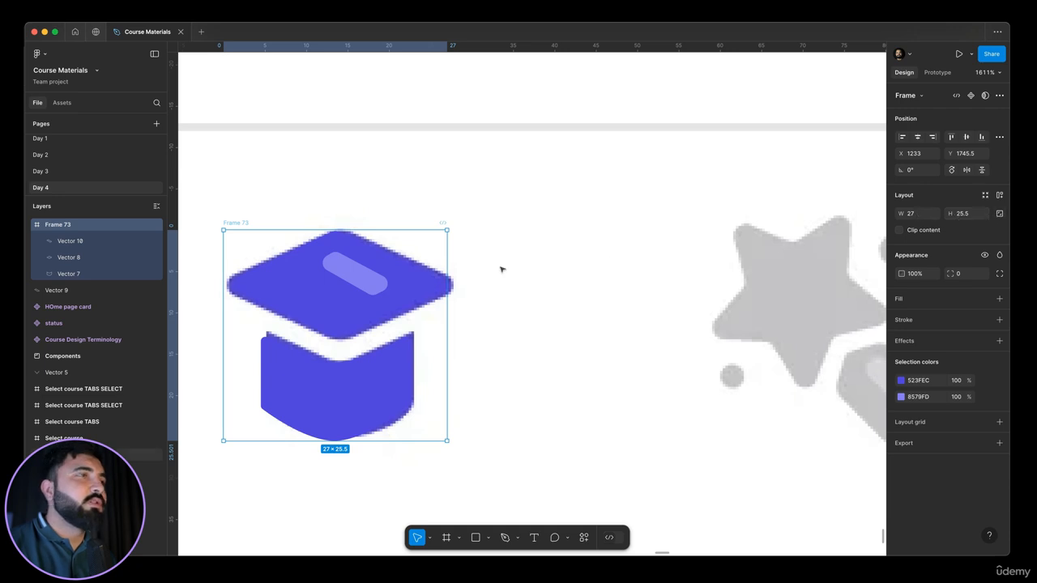
left_click(921, 217)
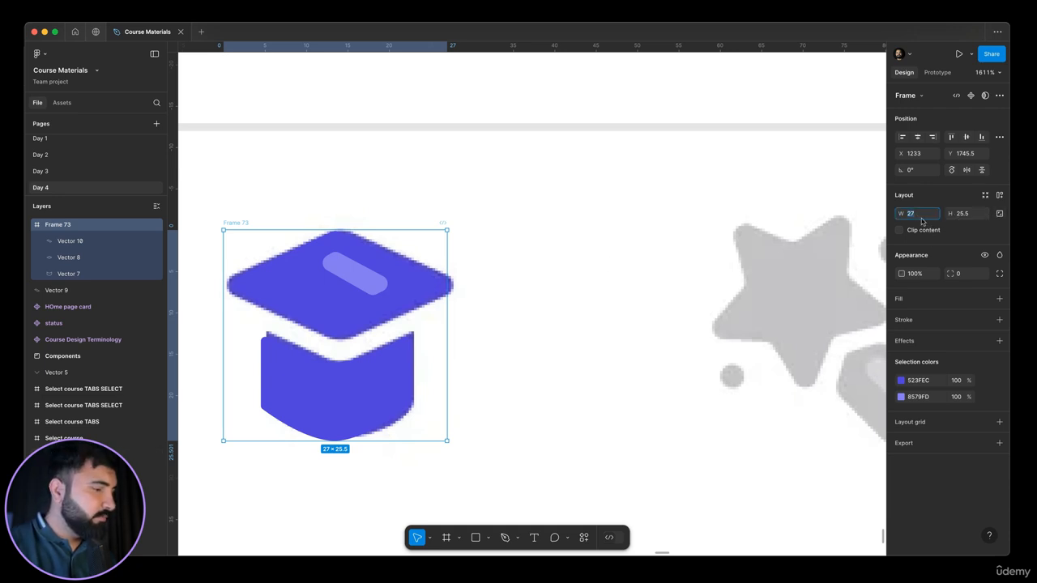
type("32")
left_click(972, 216)
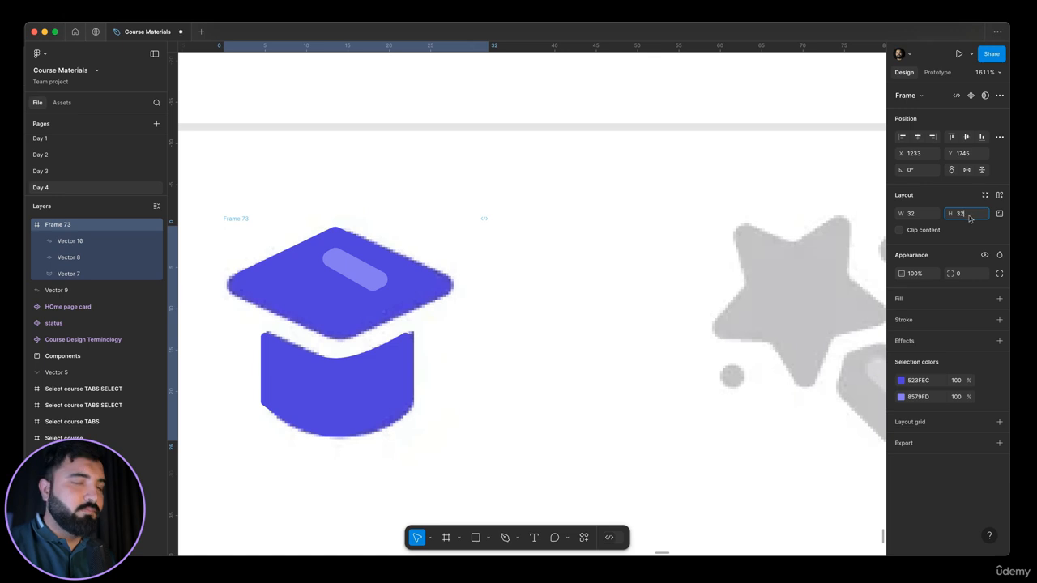
key("Return")
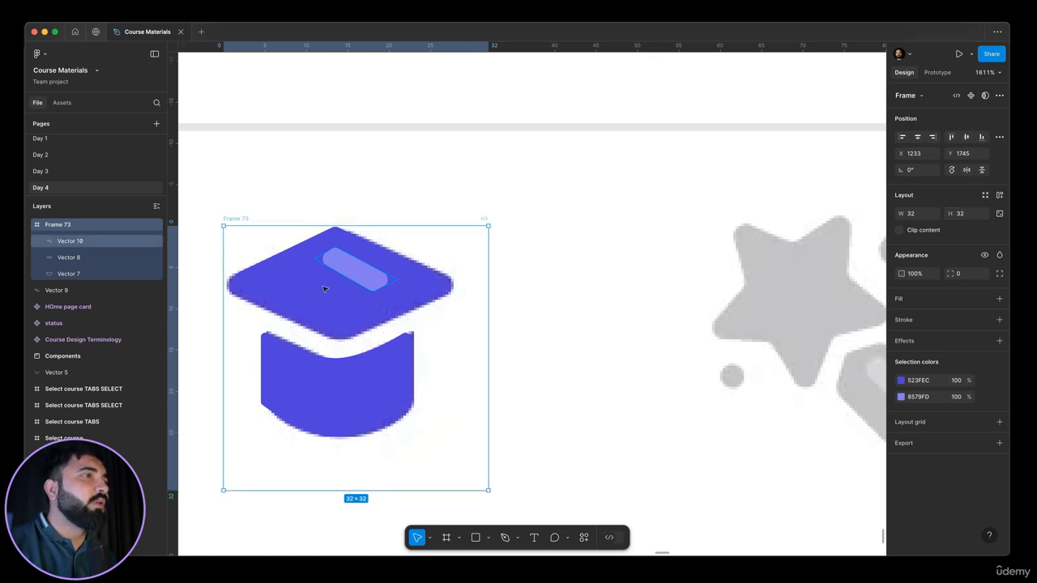
Center the three cap shapes inside their frame and reposition the frame over the reference cap at X 1232, Y 1743.
left_click(324, 289)
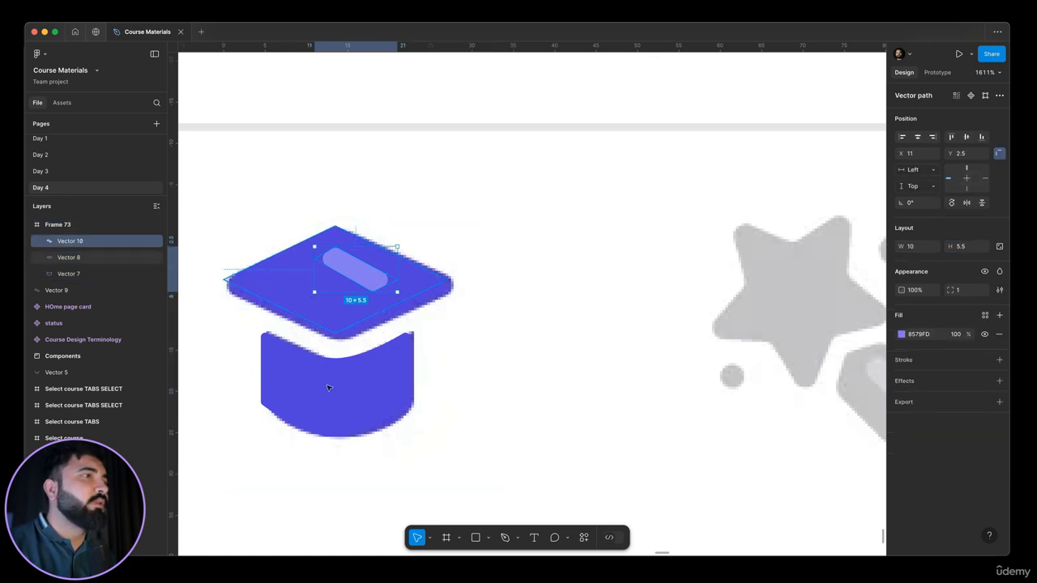
left_click(330, 320, "shift")
left_click(374, 409, "shift")
left_click_drag(346, 395, 357, 422)
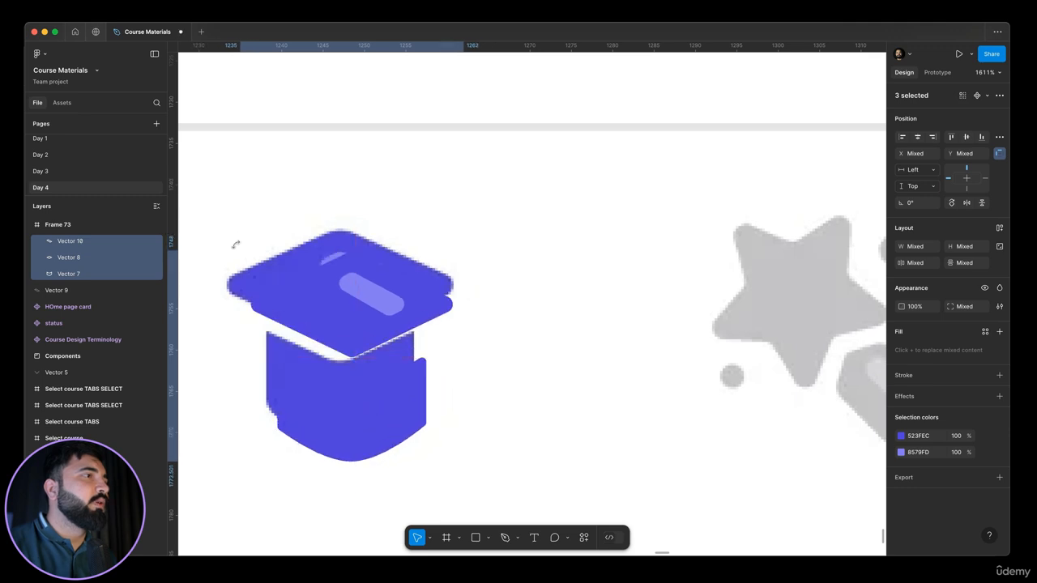
left_click(227, 203)
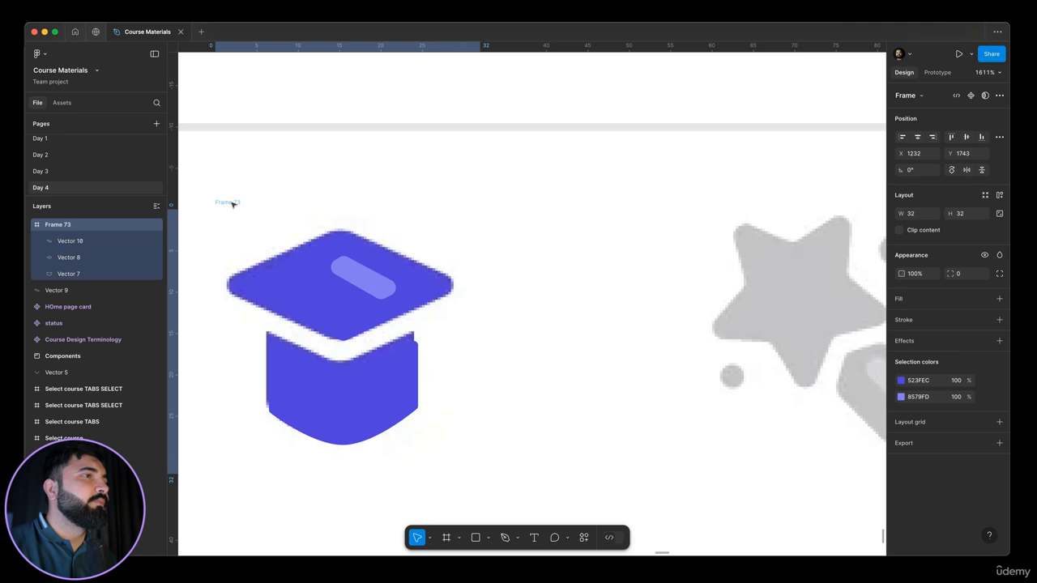
scroll(416, 228, "down", 10)
scroll(417, 228, "up", 6)
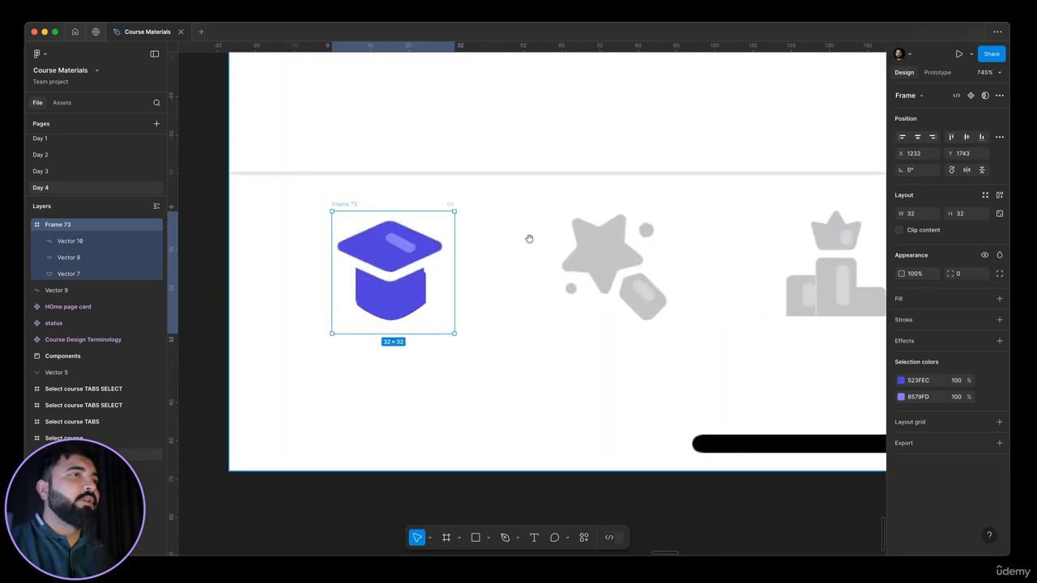
left_click_drag(529, 238, 546, 143)
left_click_drag(335, 149, 256, 188)
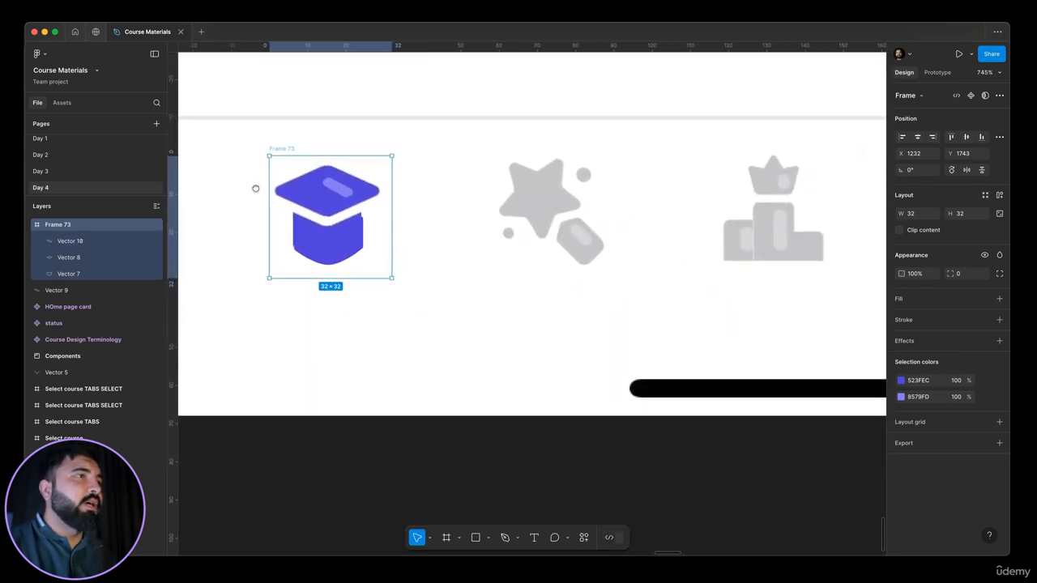